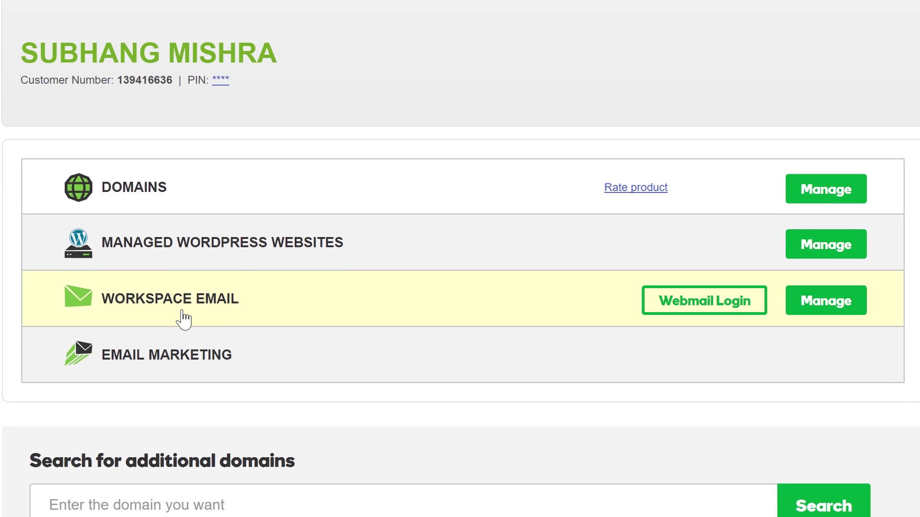
Step: Add the free Workspace Email forwarding plan for TECHYFRUIT.COM and open its management page
{"action": "left_click", "coordinate": [175, 304]}
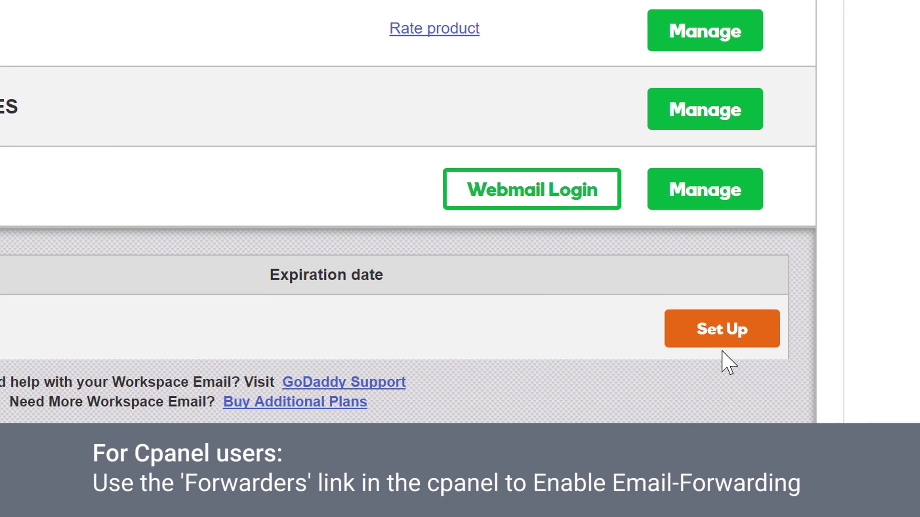
{"action": "left_click", "coordinate": [722, 341]}
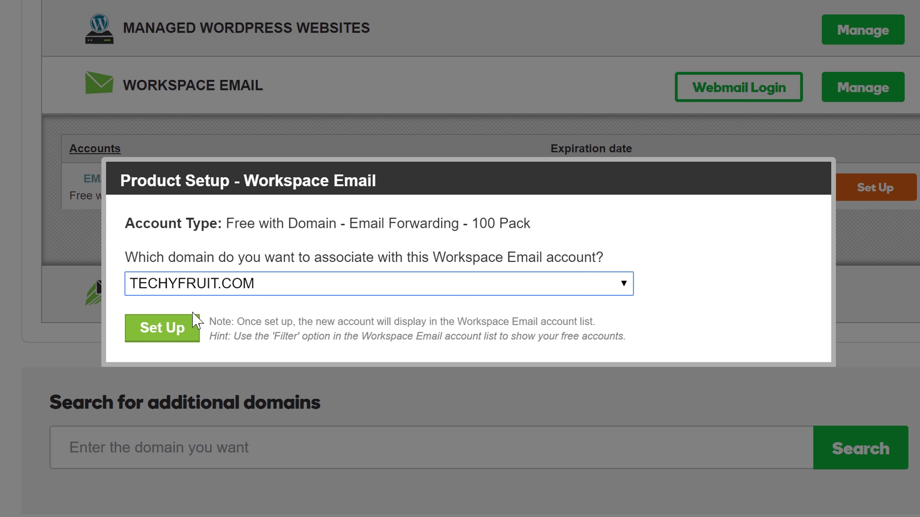
{"action": "left_click", "coordinate": [160, 336]}
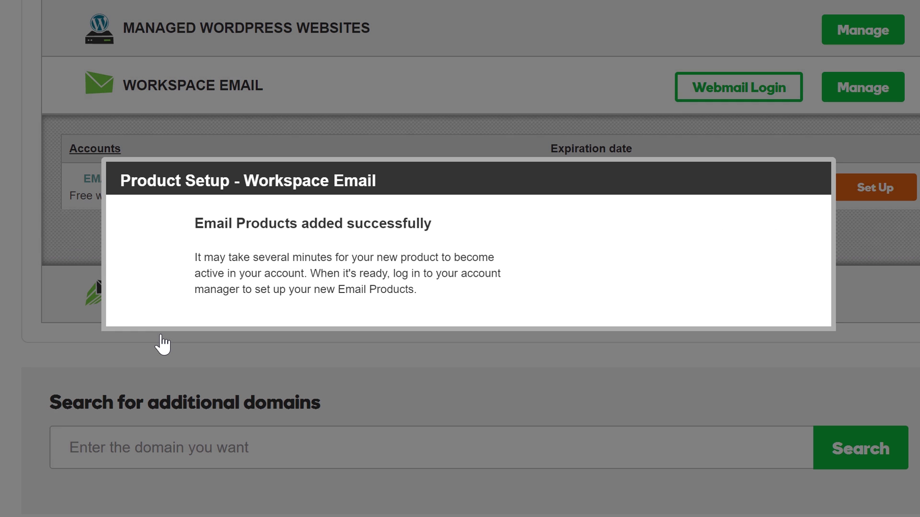
{"action": "left_click", "coordinate": [162, 336]}
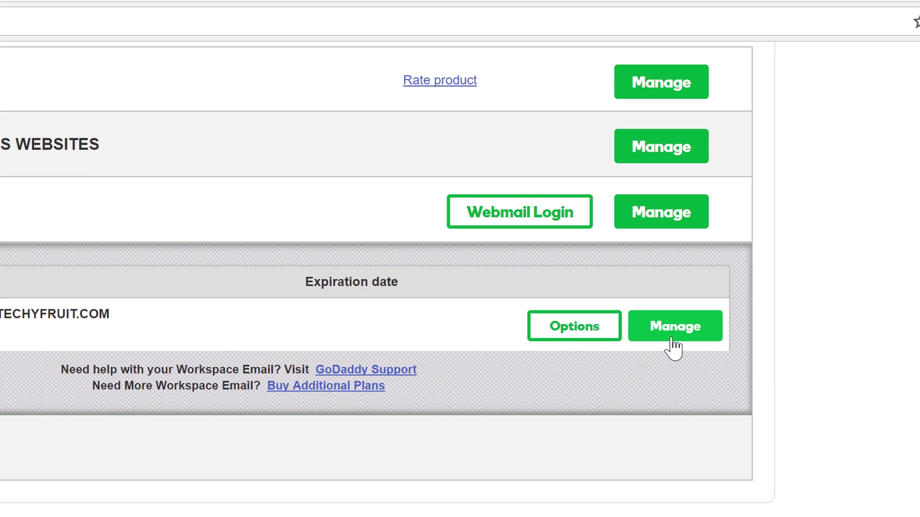
{"action": "left_click", "coordinate": [873, 189]}
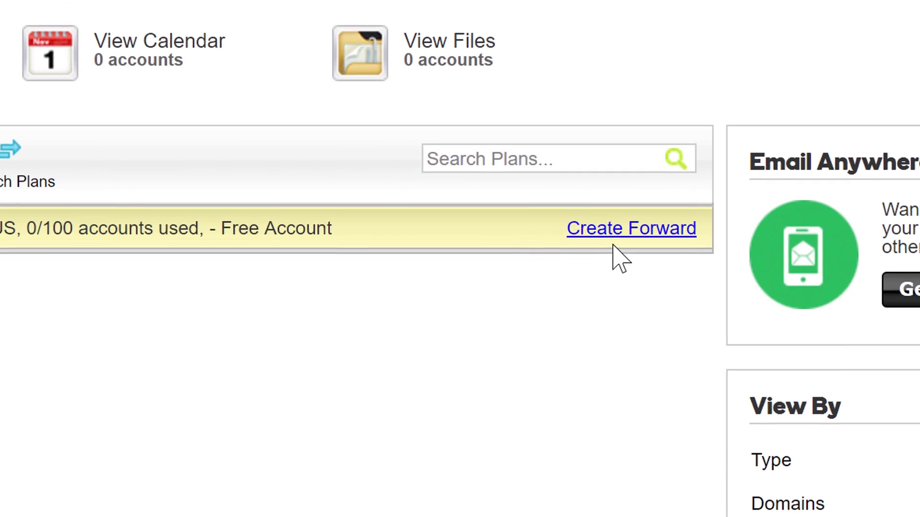
Step: Create a forward from the 'hello' address at techyfruit.com to the owner's Gmail address
{"action": "left_click", "coordinate": [606, 237]}
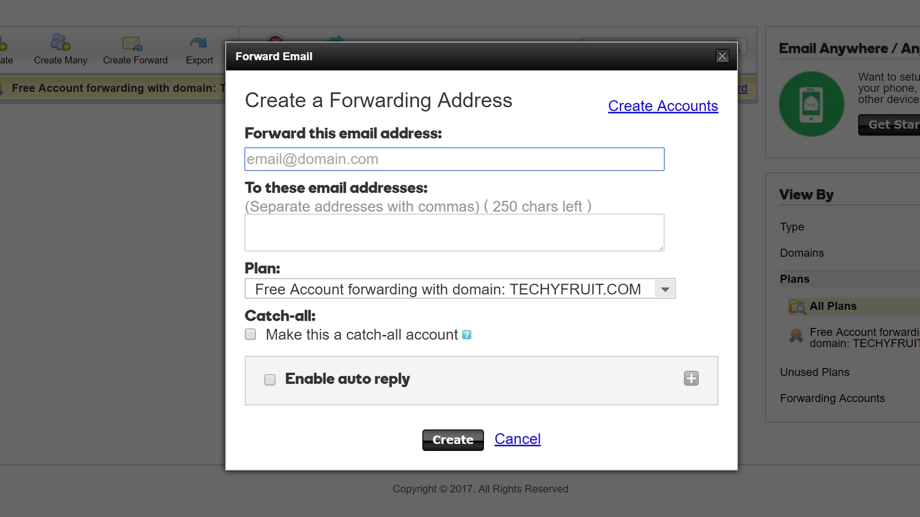
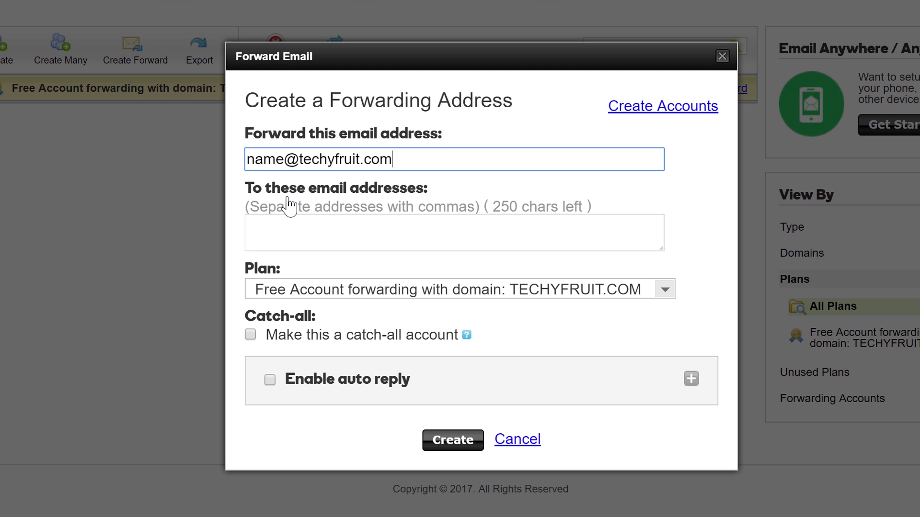
{"action": "left_click_drag", "start_coordinate": [284, 159], "coordinate": [208, 159]}
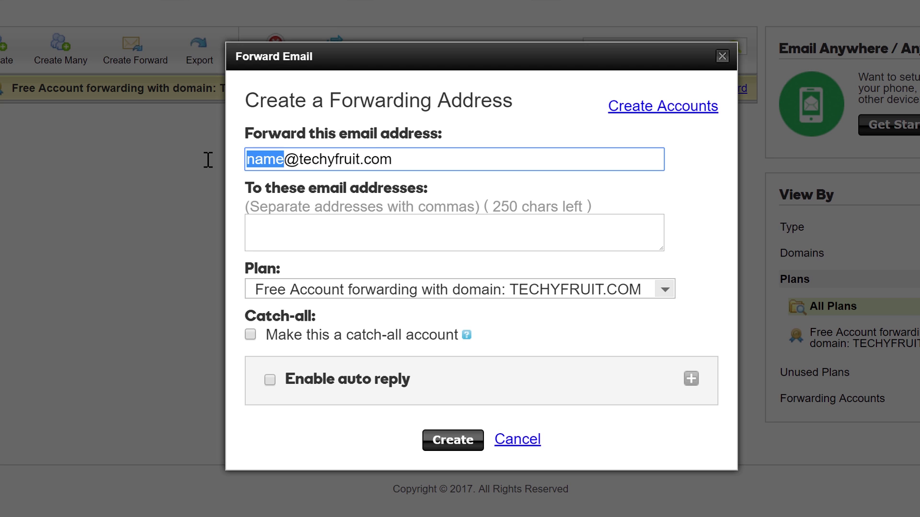
{"action": "type", "text": "contact"}
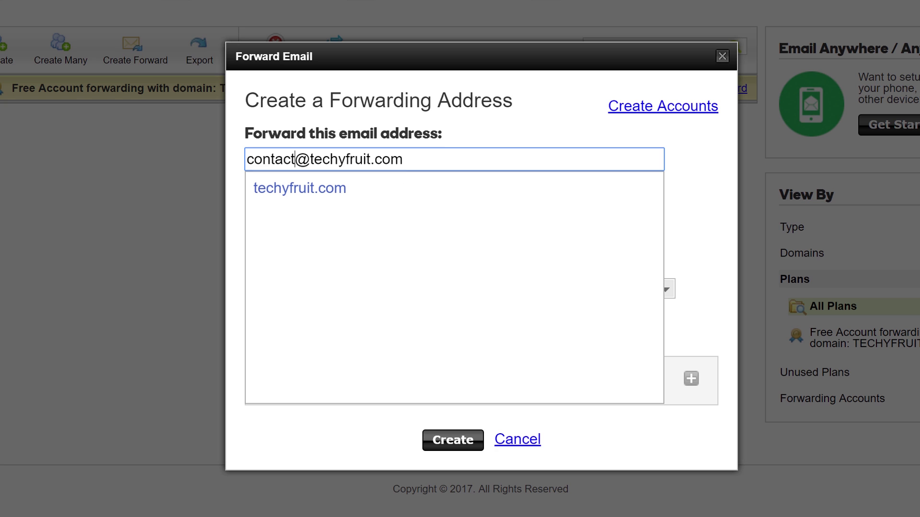
{"action": "key", "text": "shift+Home"}
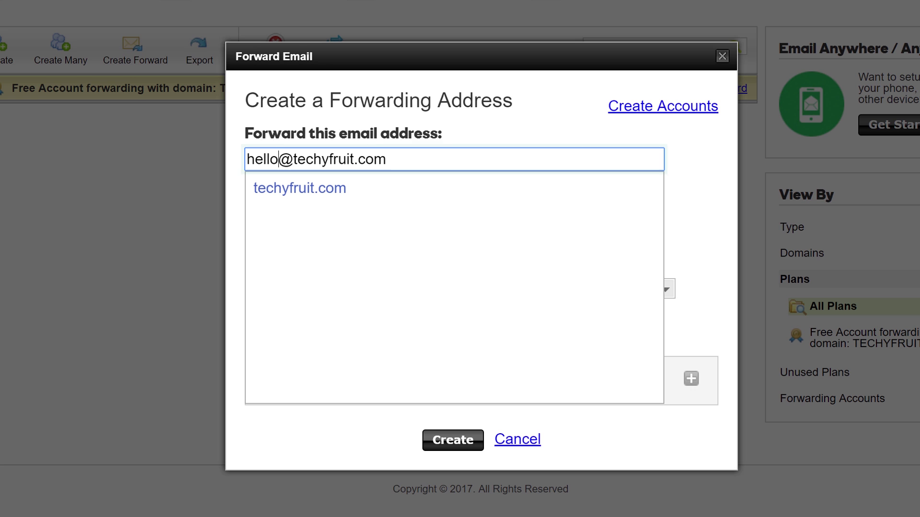
{"action": "left_click", "coordinate": [338, 196]}
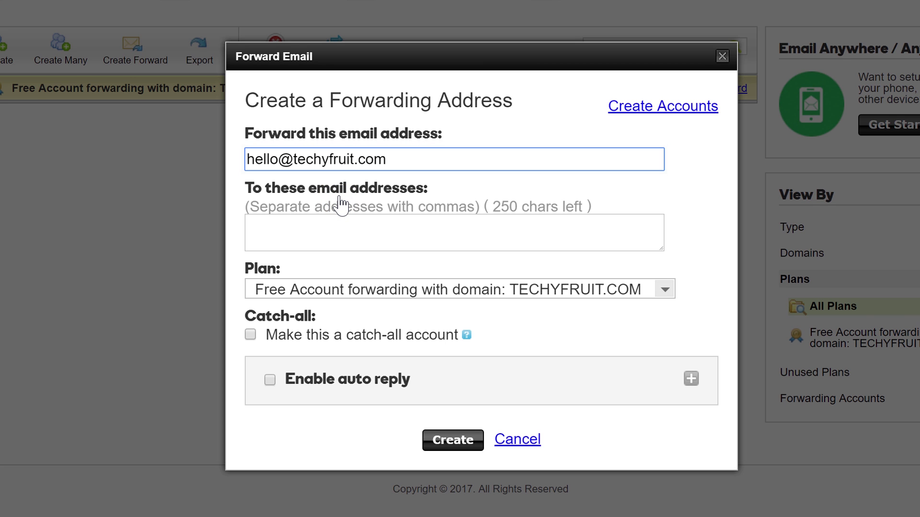
{"action": "left_click", "coordinate": [334, 233]}
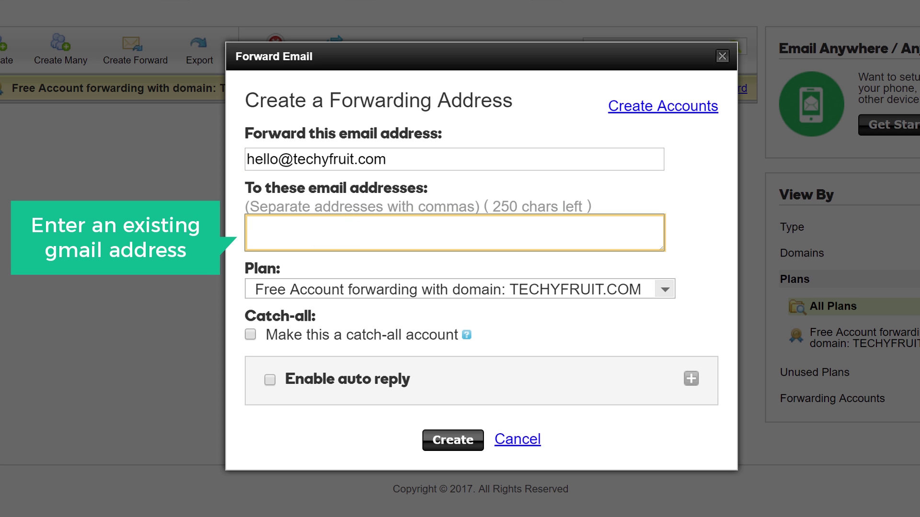
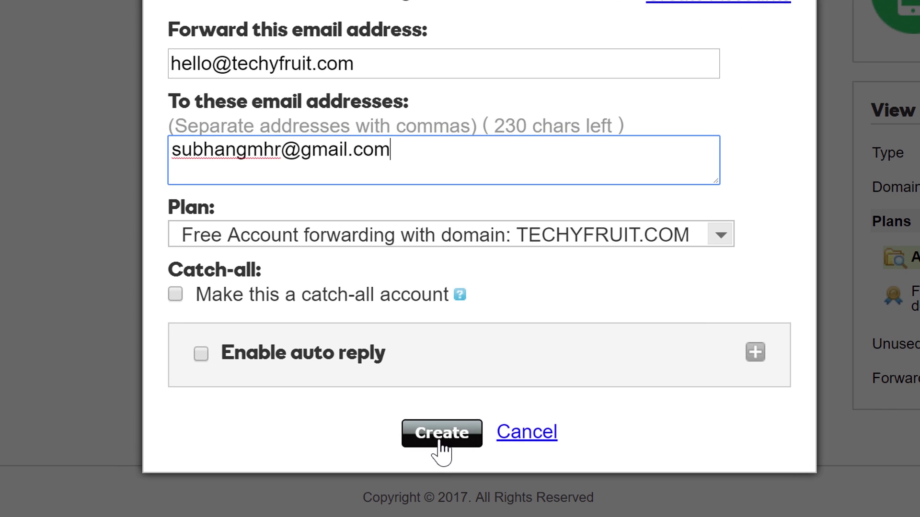
{"action": "left_click", "coordinate": [449, 442]}
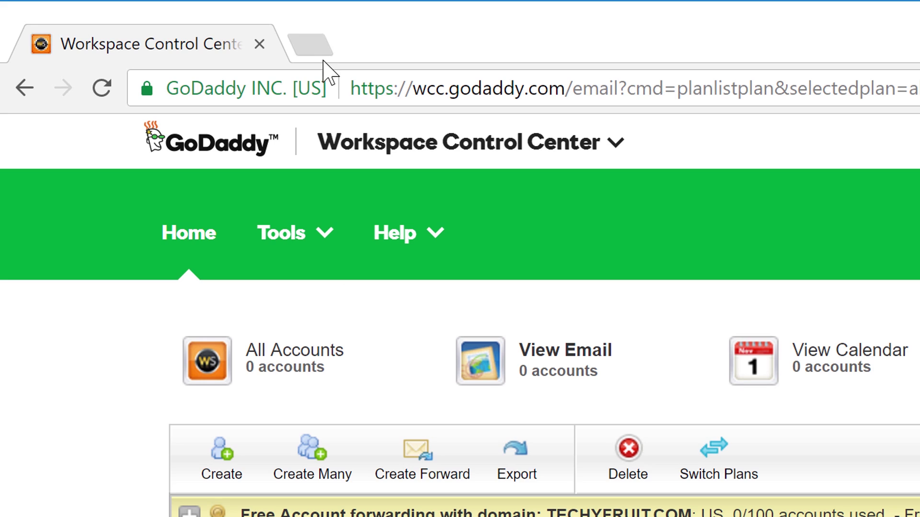
Step: Load zoho.com/mail in a new tab and go to the Zoho Workplace sign-up plans
{"action": "left_click", "coordinate": [316, 44]}
{"action": "type", "text": "z"}
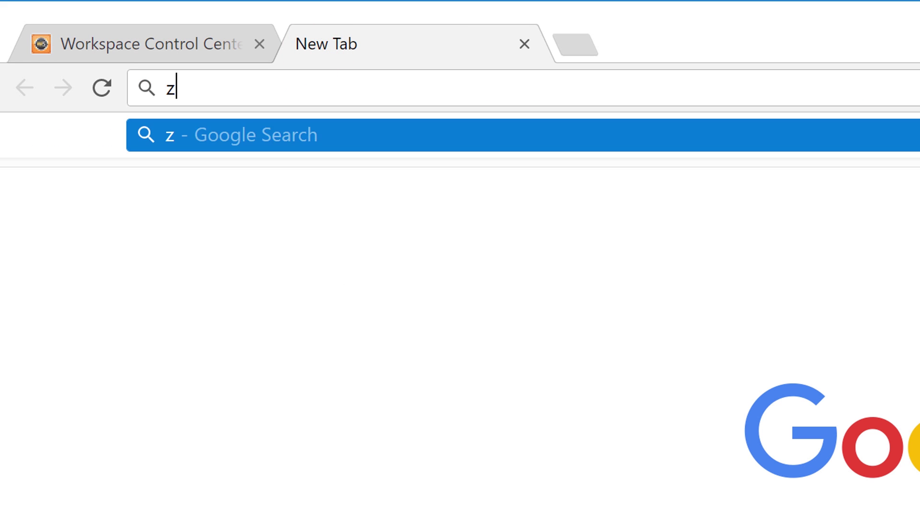
{"action": "type", "text": "oho.com/"}
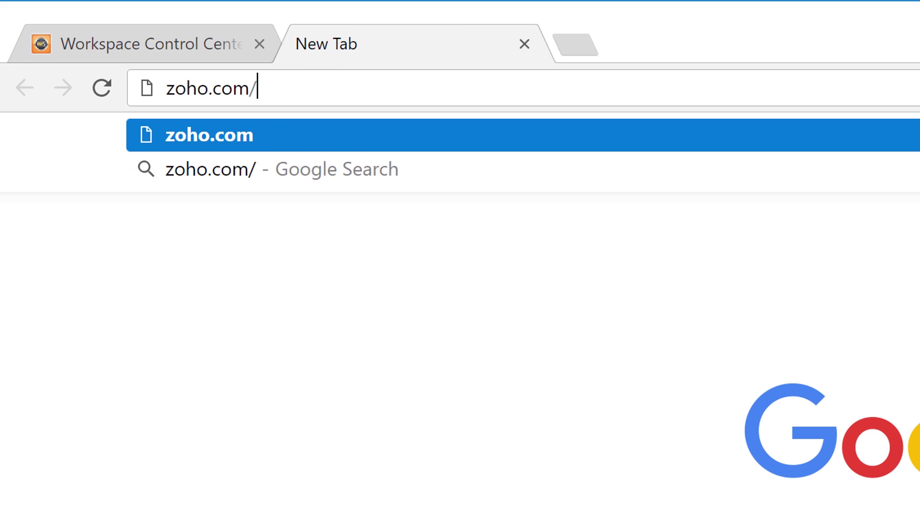
{"action": "type", "text": "mail"}
{"action": "key", "text": "Return"}
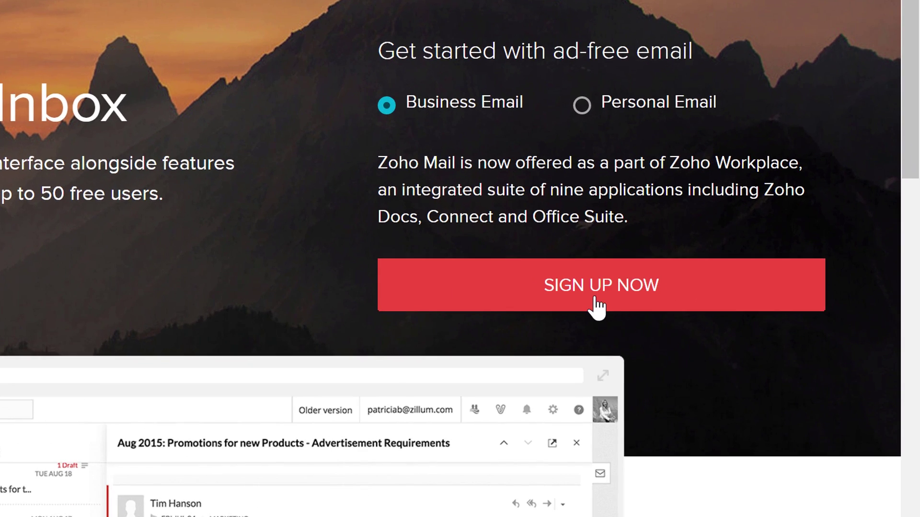
{"action": "left_click", "coordinate": [595, 299]}
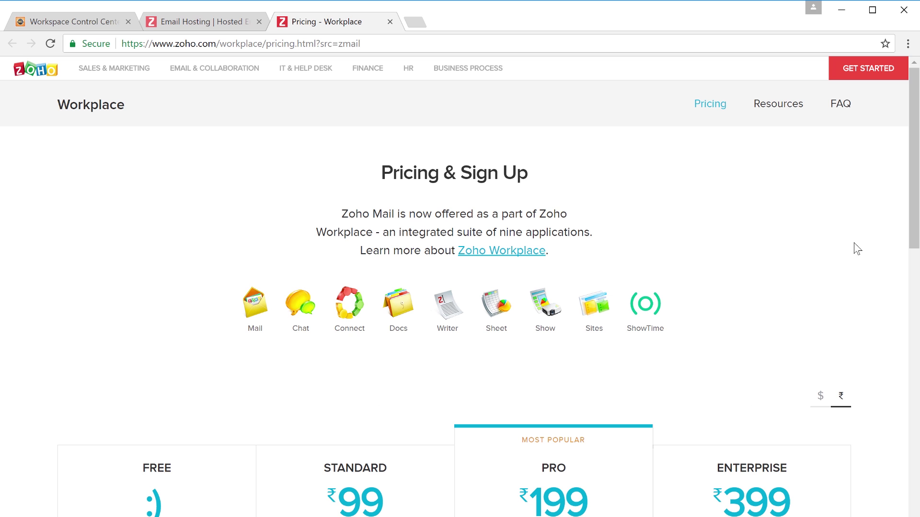
{"action": "left_click_drag", "start_coordinate": [911, 192], "coordinate": [912, 253]}
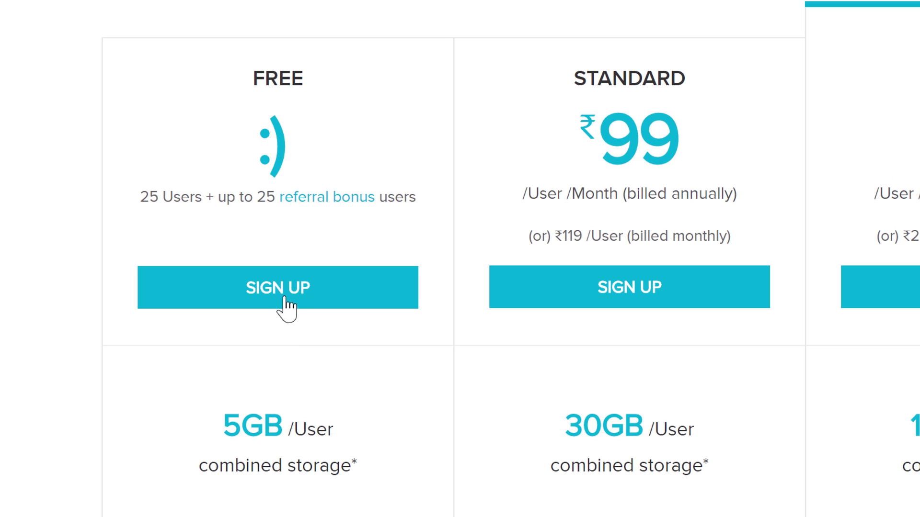
Step: Choose the FREE plan and enter domain techyfruit.com with the admin's first and last name
{"action": "left_click", "coordinate": [278, 296]}
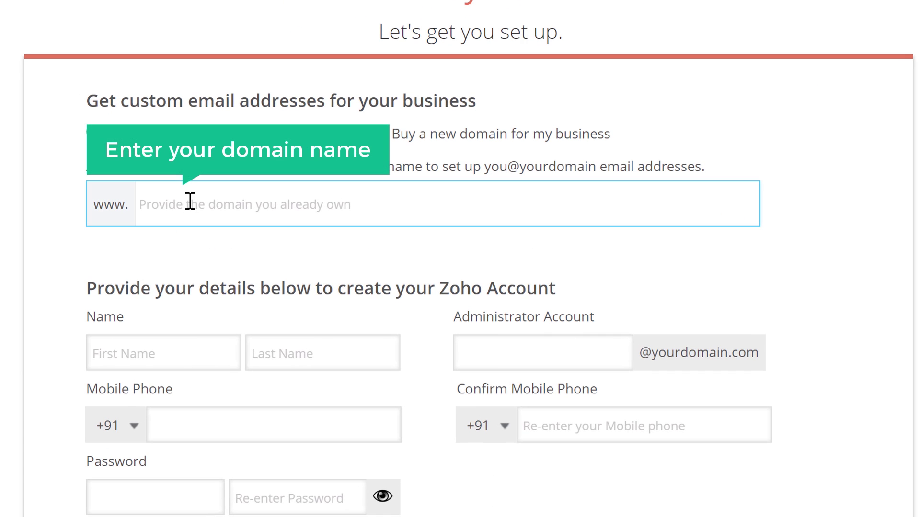
{"action": "type", "text": "tech"}
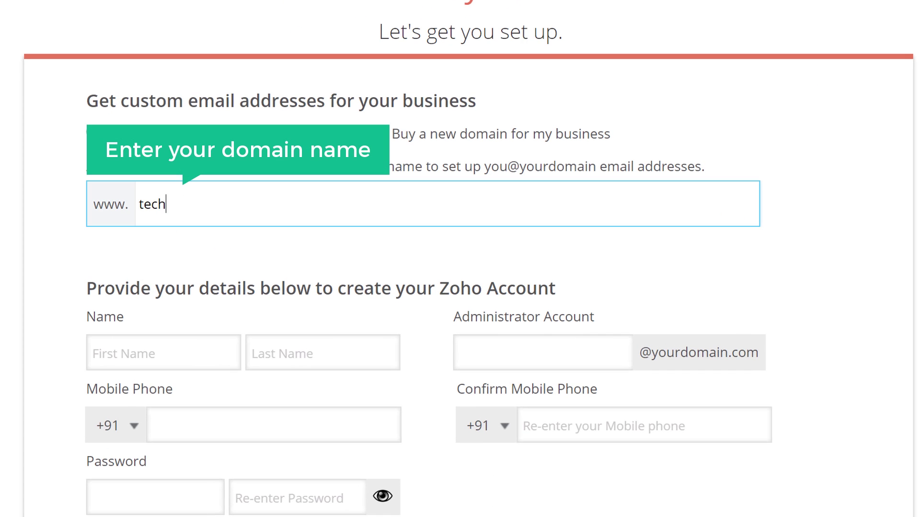
{"action": "type", "text": "yfruit.com"}
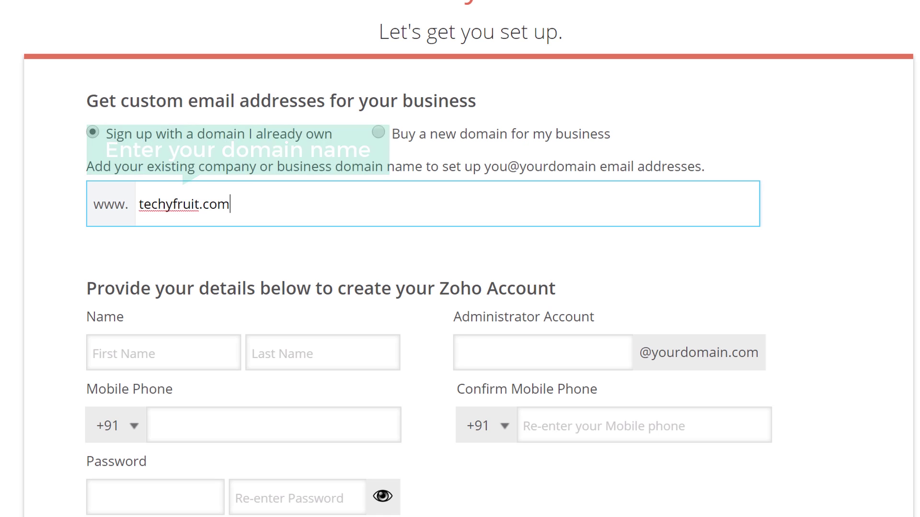
{"action": "key", "text": "Tab"}
{"action": "key", "text": "Tab"}
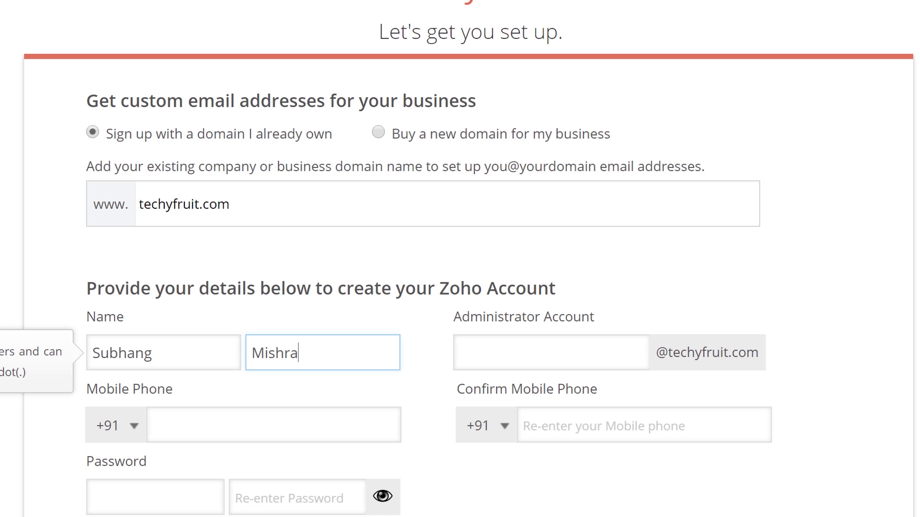
{"action": "key", "text": "Tab"}
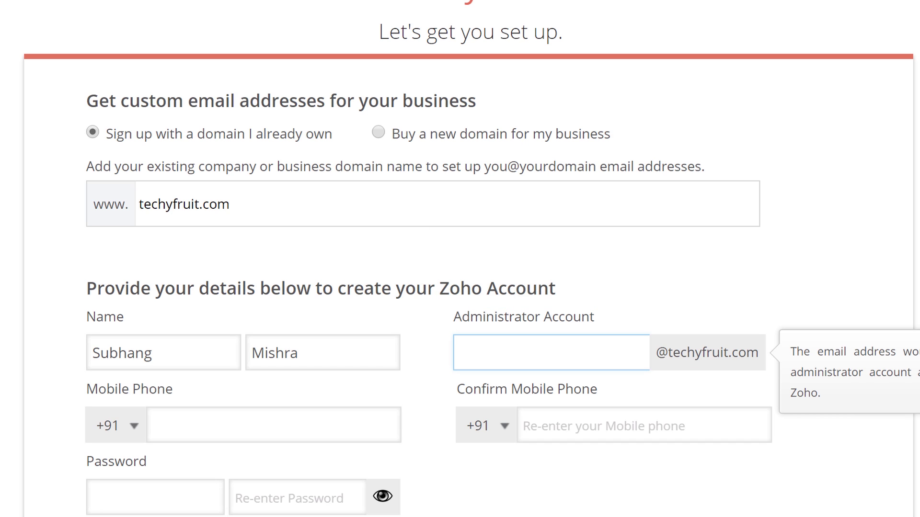
Step: Set the administrator account to 'hello', enter and confirm the mobile number and password, and sign up
{"action": "key", "text": "Tab"}
{"action": "type", "text": "97"}
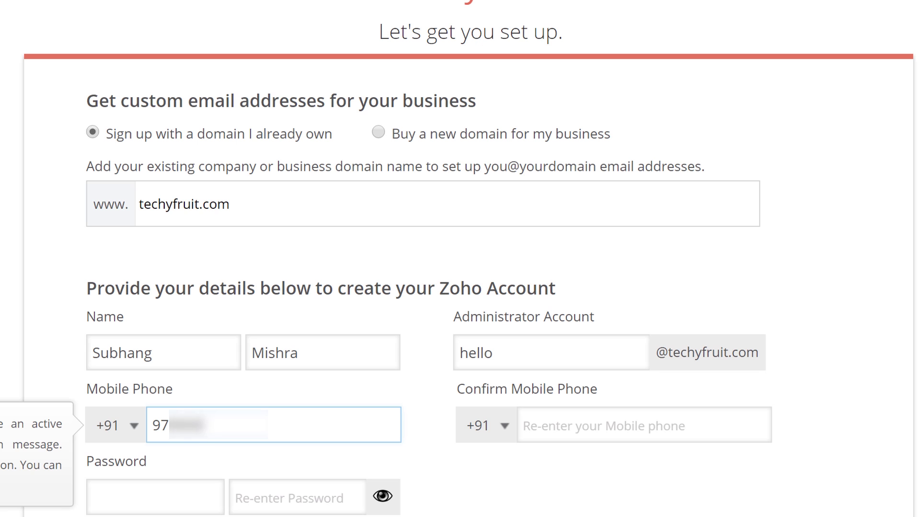
{"action": "key", "text": "Tab"}
{"action": "type", "text": "97"}
{"action": "key", "text": "Tab"}
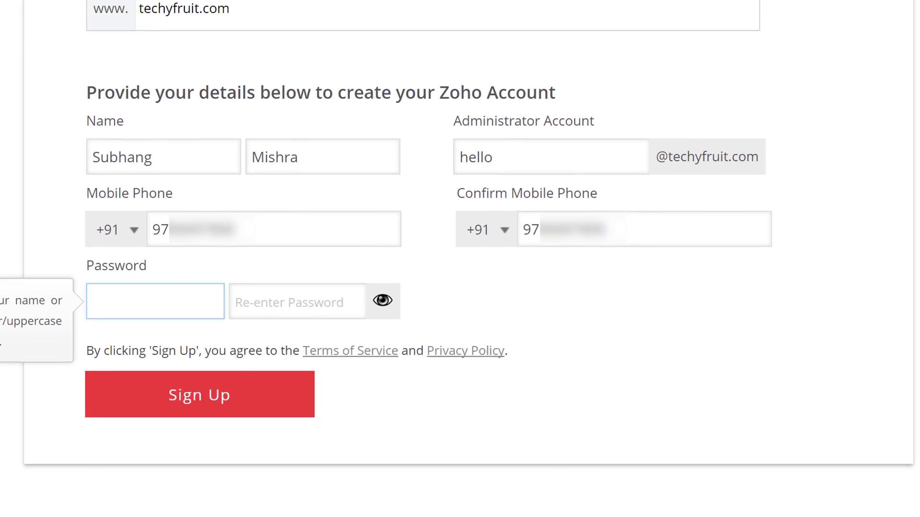
{"action": "type", "text": "••••••••"}
{"action": "key", "text": "Tab"}
{"action": "type", "text": "••••••"}
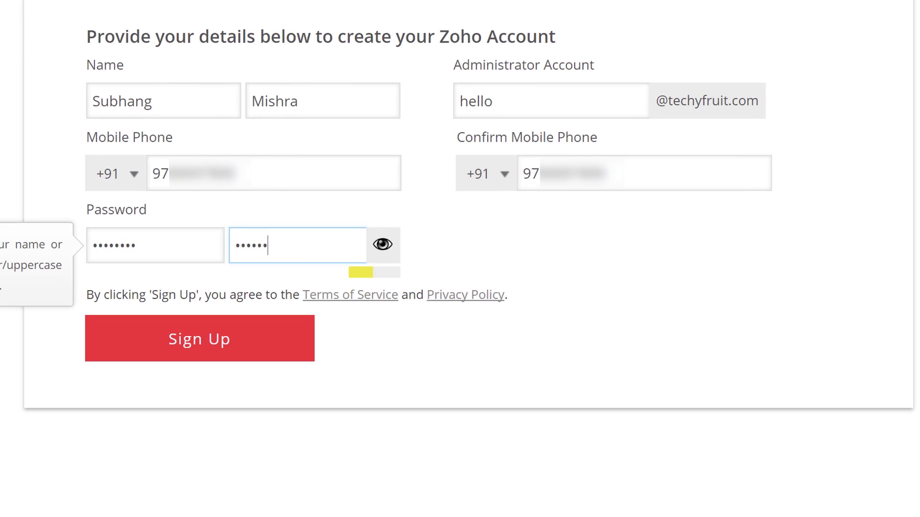
{"action": "left_click", "coordinate": [195, 357]}
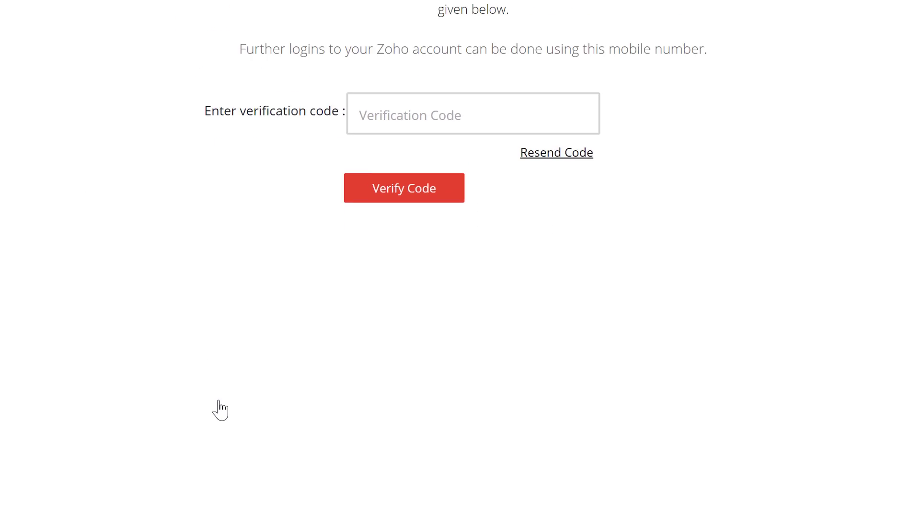
Step: Enter the SMS verification code and verify the new Zoho account
{"action": "left_click", "coordinate": [431, 292]}
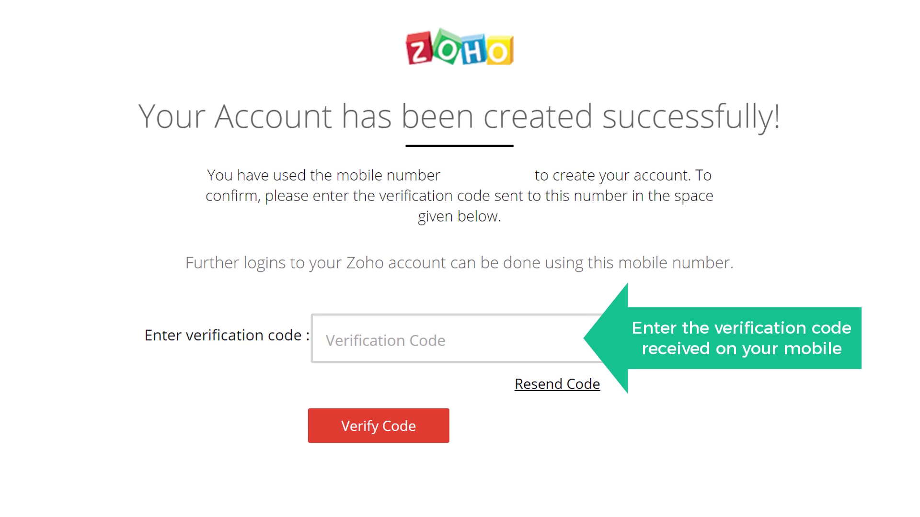
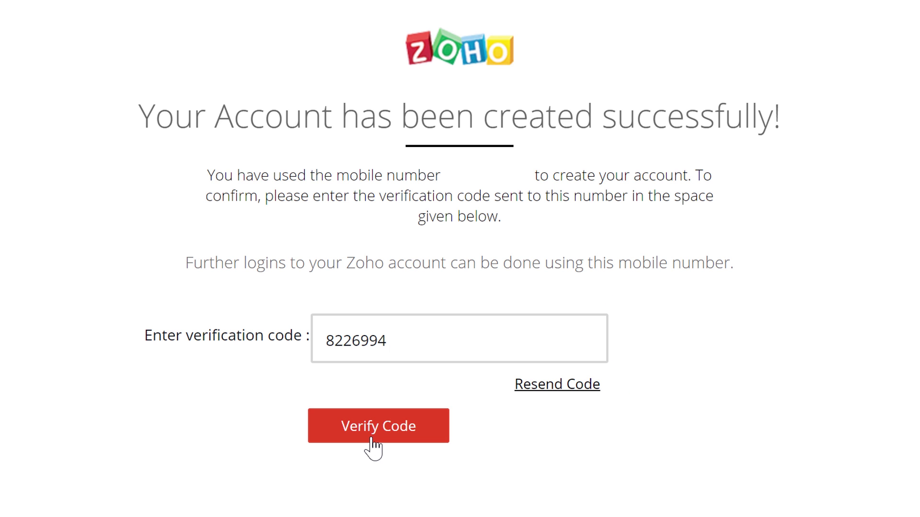
{"action": "left_click", "coordinate": [372, 440]}
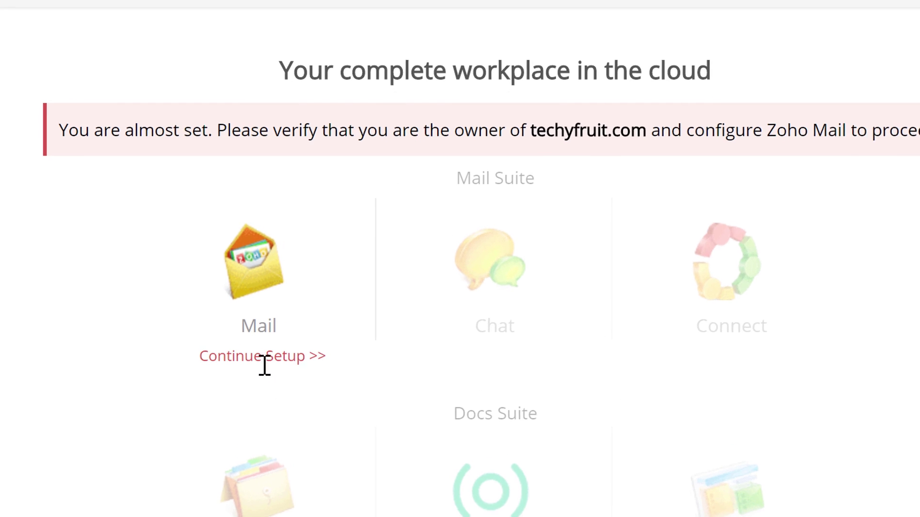
Step: Continue the Zoho Mail setup to reach Domain Setup for techyfruit.com
{"action": "left_click", "coordinate": [259, 364]}
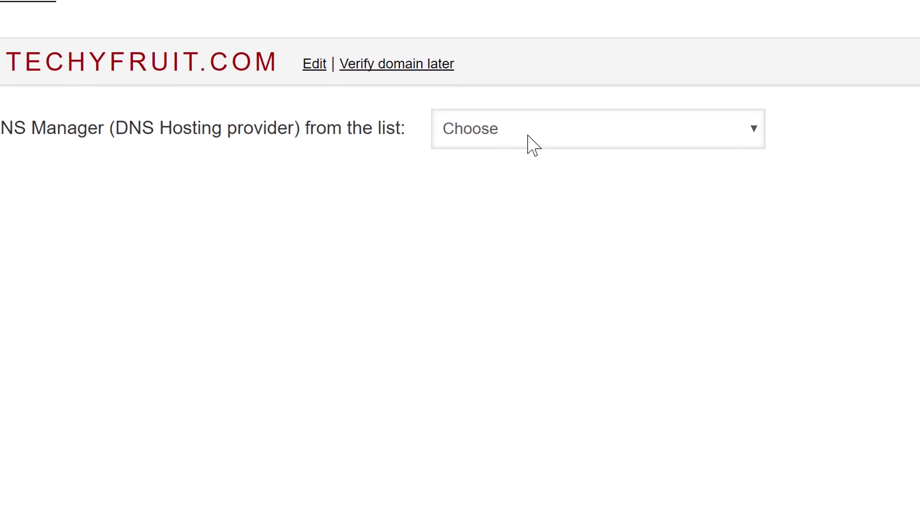
Step: Select GoDaddy as the DNS Manager to show the CNAME verification record
{"action": "left_click", "coordinate": [594, 271]}
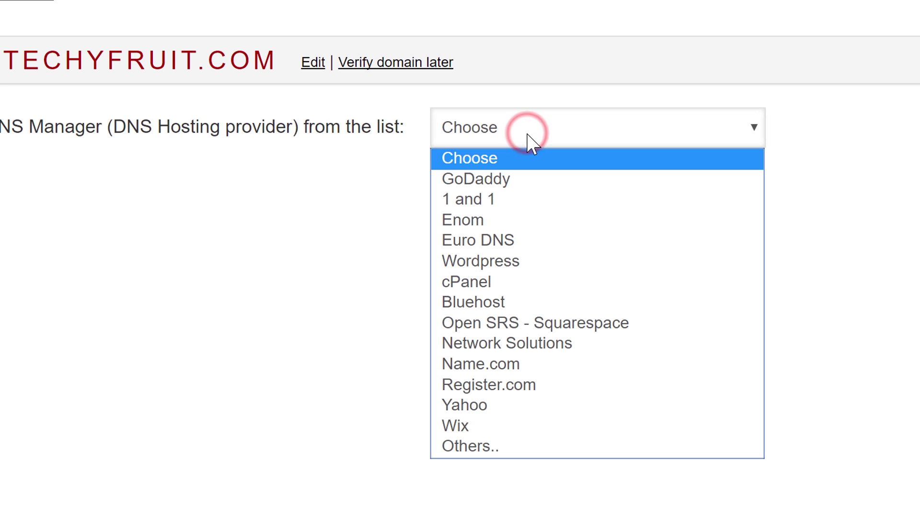
{"action": "left_click", "coordinate": [487, 188]}
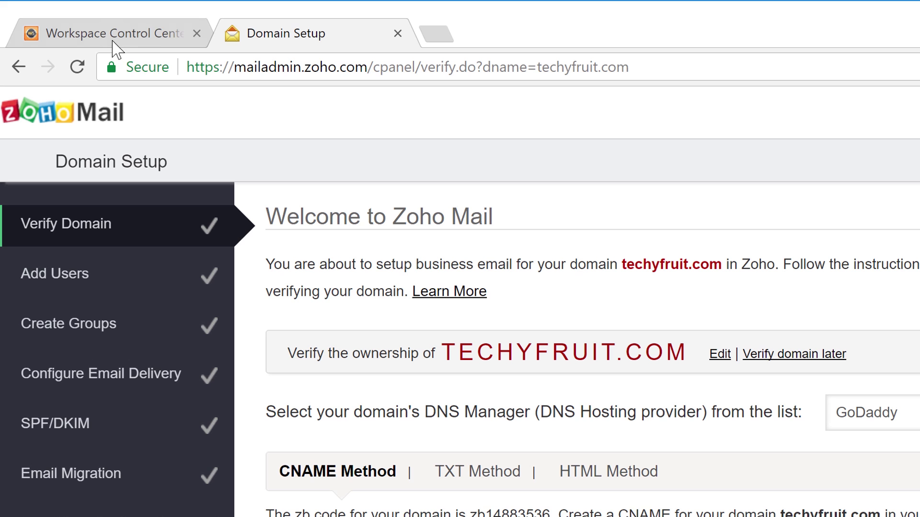
Step: Go from My Products to the DNS Management page for techyfruit.com in GoDaddy
{"action": "left_click", "coordinate": [106, 37]}
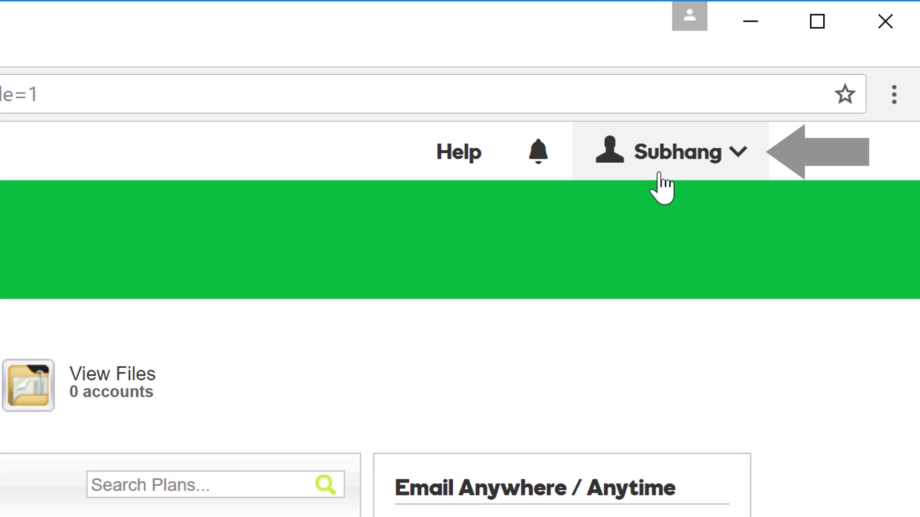
{"action": "left_click", "coordinate": [660, 170]}
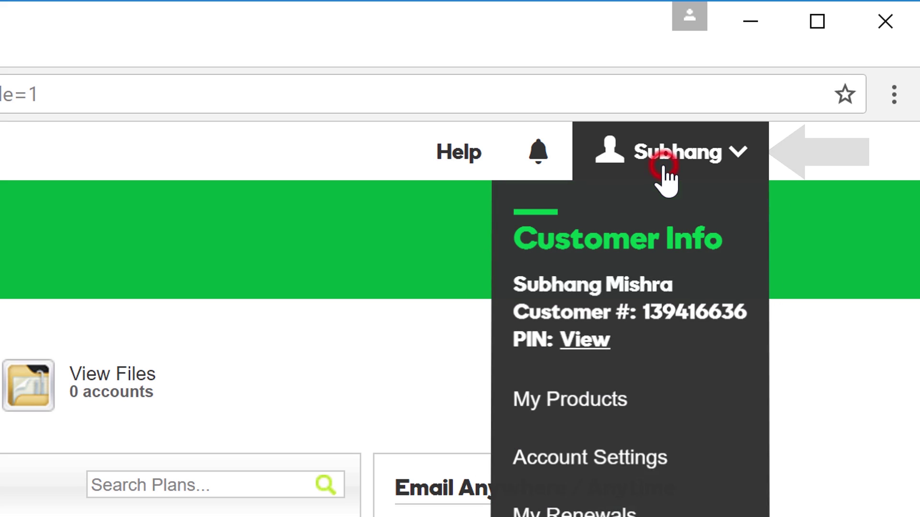
{"action": "left_click", "coordinate": [576, 418]}
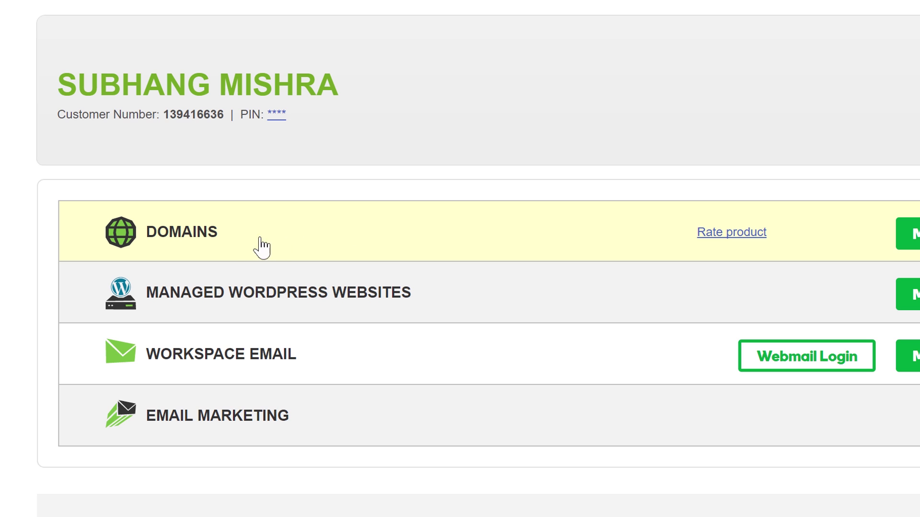
{"action": "left_click", "coordinate": [205, 254]}
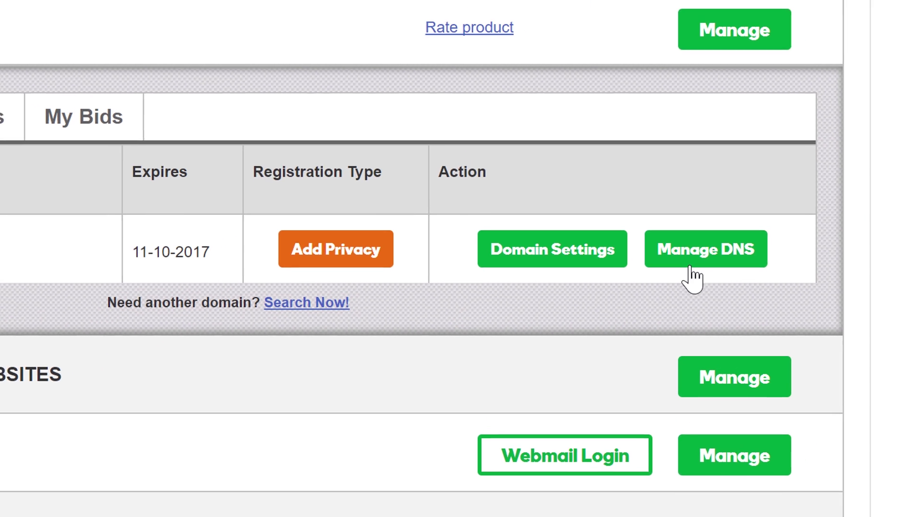
{"action": "left_click", "coordinate": [909, 102]}
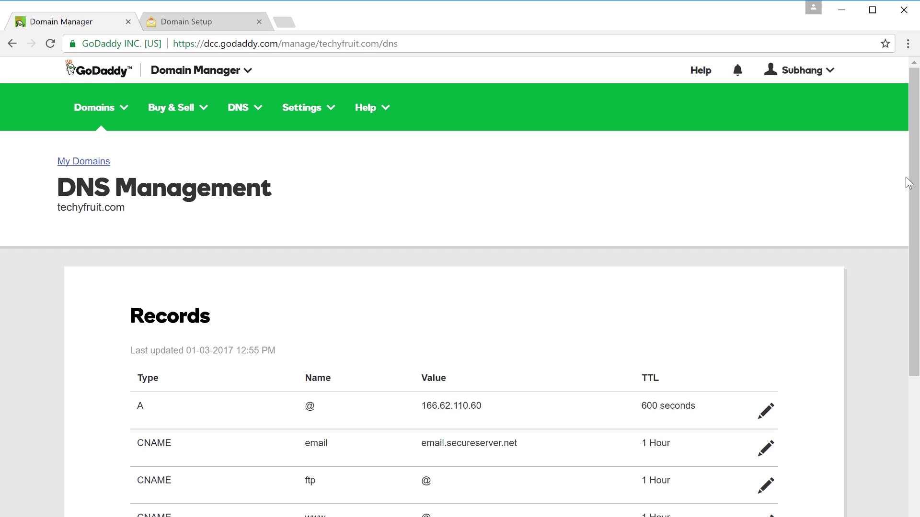
Step: Add a new GoDaddy DNS record of type CNAME, then return to Zoho's Domain Setup tab
{"action": "left_click_drag", "start_coordinate": [909, 182], "coordinate": [908, 319]}
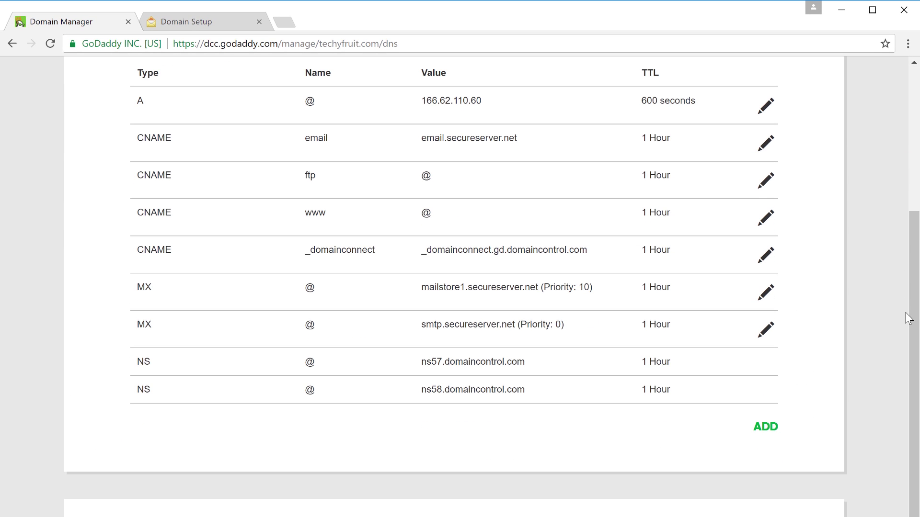
{"action": "left_click", "coordinate": [762, 429]}
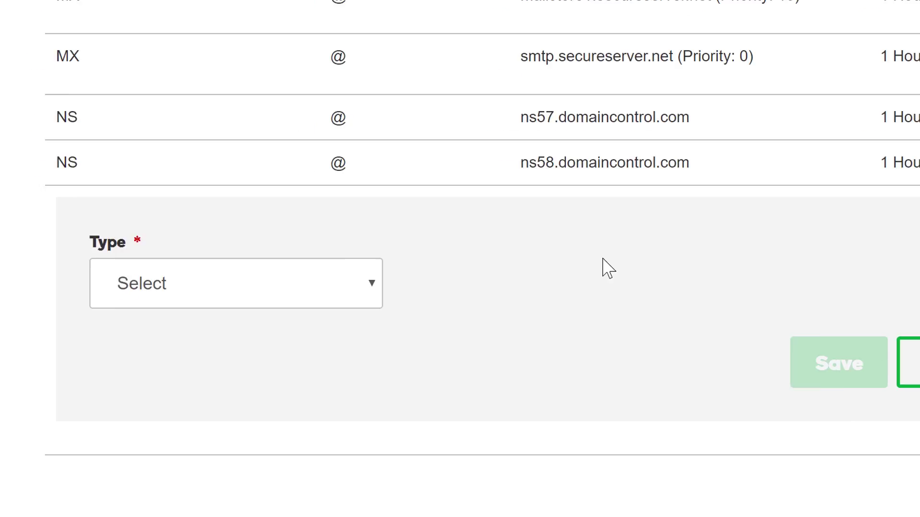
{"action": "left_click", "coordinate": [372, 281]}
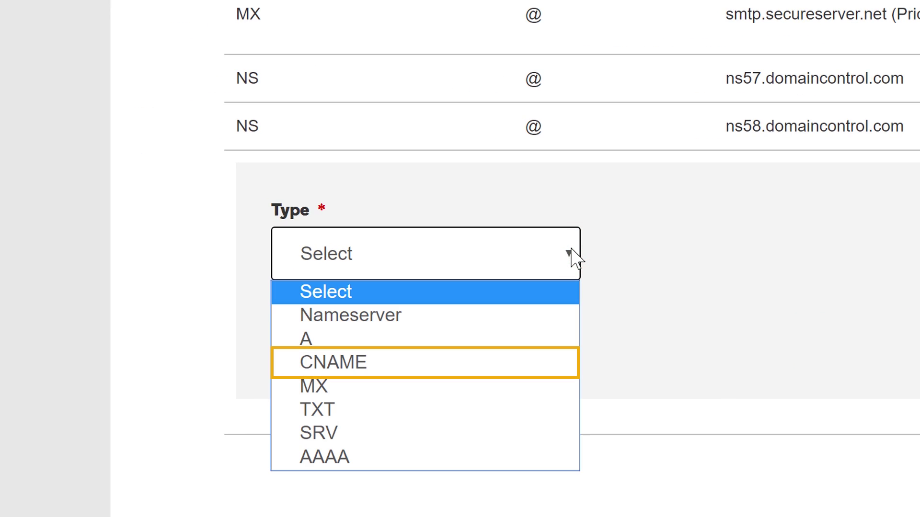
{"action": "left_click", "coordinate": [332, 371]}
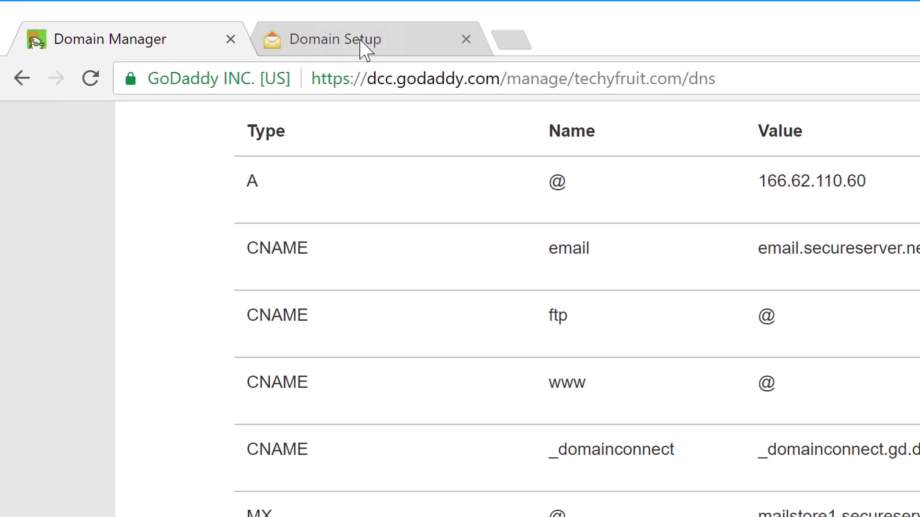
{"action": "left_click", "coordinate": [361, 41]}
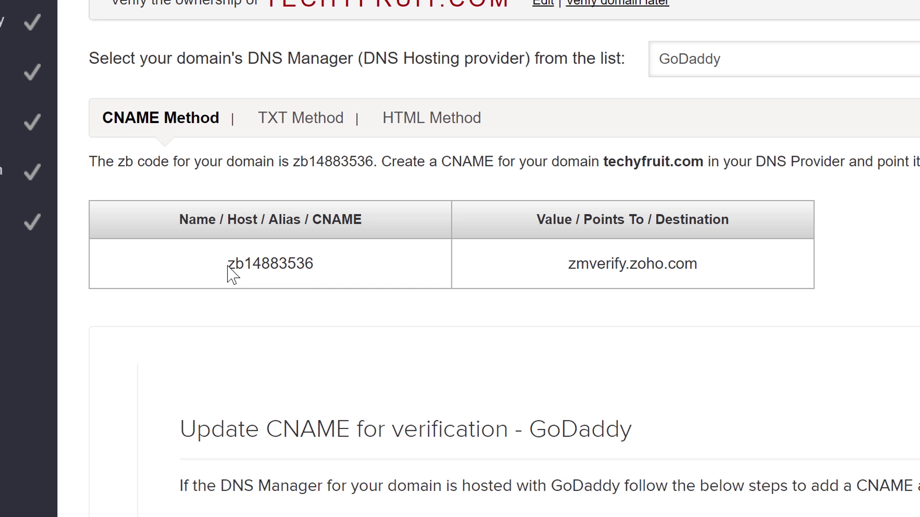
Step: Copy the code zb14883536 from Zoho and paste it as the CNAME record's Host
{"action": "left_click_drag", "start_coordinate": [229, 265], "coordinate": [318, 267]}
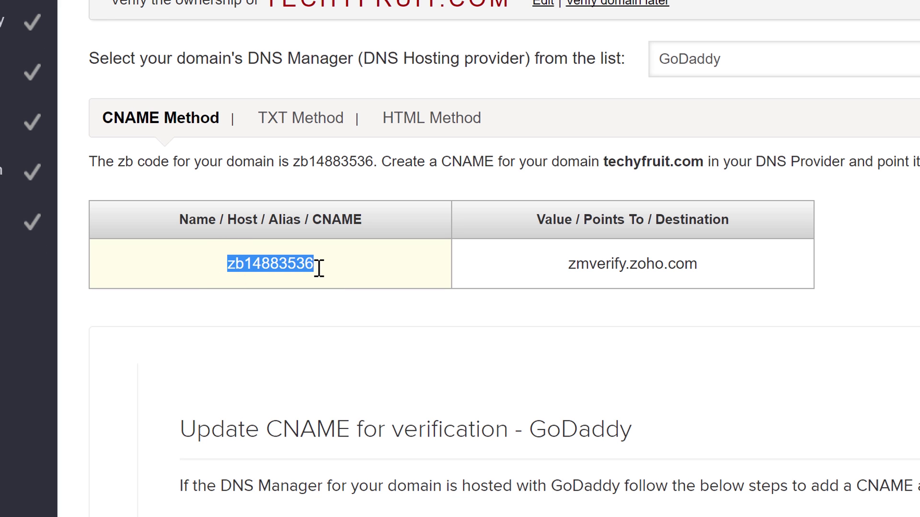
{"action": "right_click", "coordinate": [270, 265]}
{"action": "left_click", "coordinate": [309, 286]}
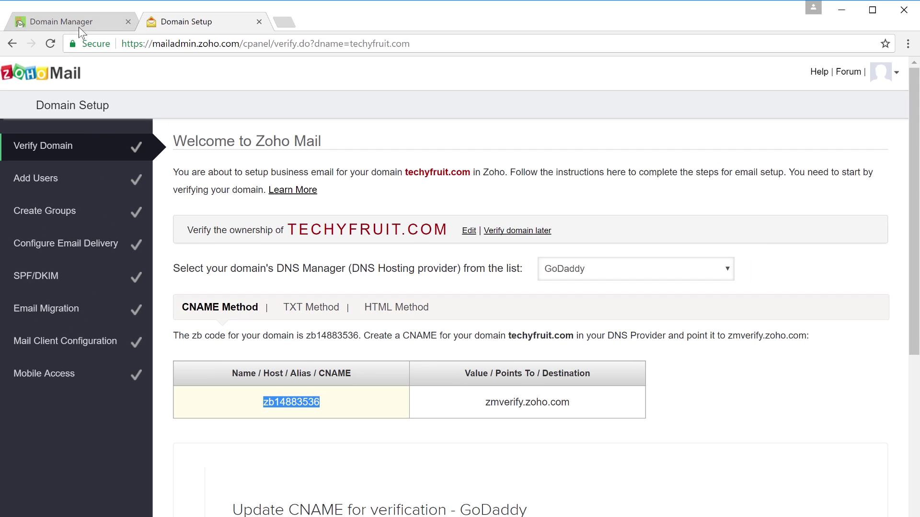
{"action": "left_click", "coordinate": [78, 26]}
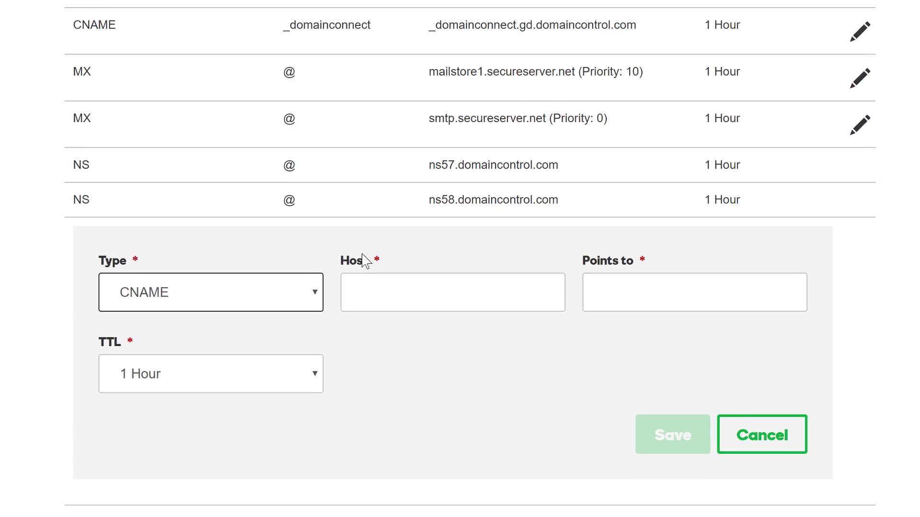
{"action": "left_click", "coordinate": [372, 458]}
{"action": "right_click", "coordinate": [367, 222]}
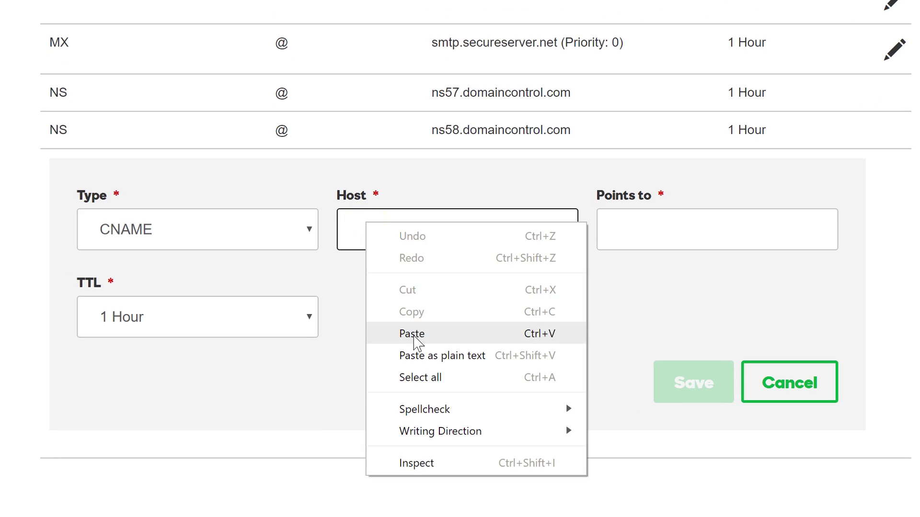
{"action": "left_click", "coordinate": [413, 334]}
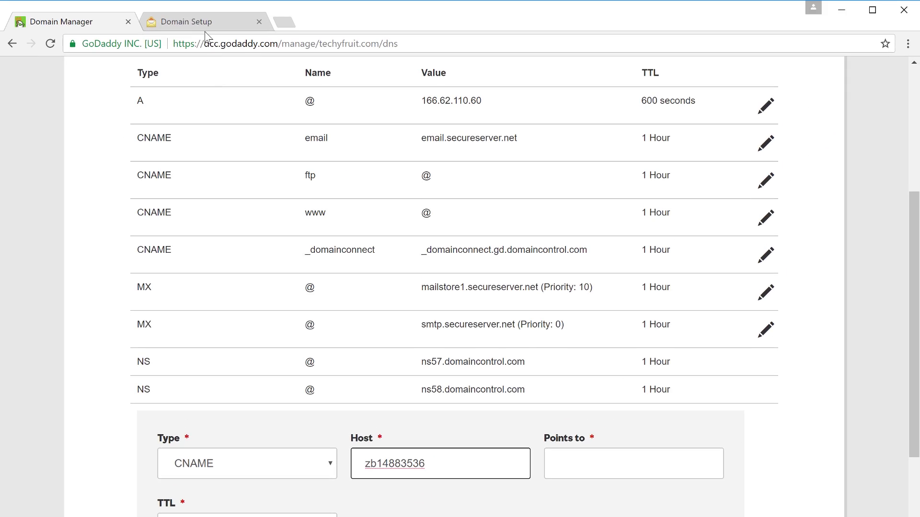
Step: Set the CNAME 'Points to' value to zmverify.zoho.com and save the record
{"action": "left_click", "coordinate": [203, 24]}
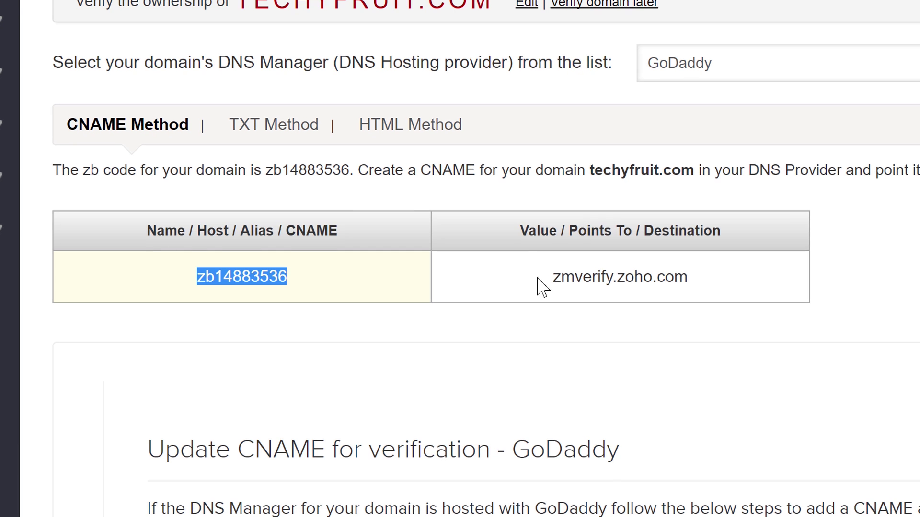
{"action": "left_click_drag", "start_coordinate": [553, 279], "coordinate": [689, 279]}
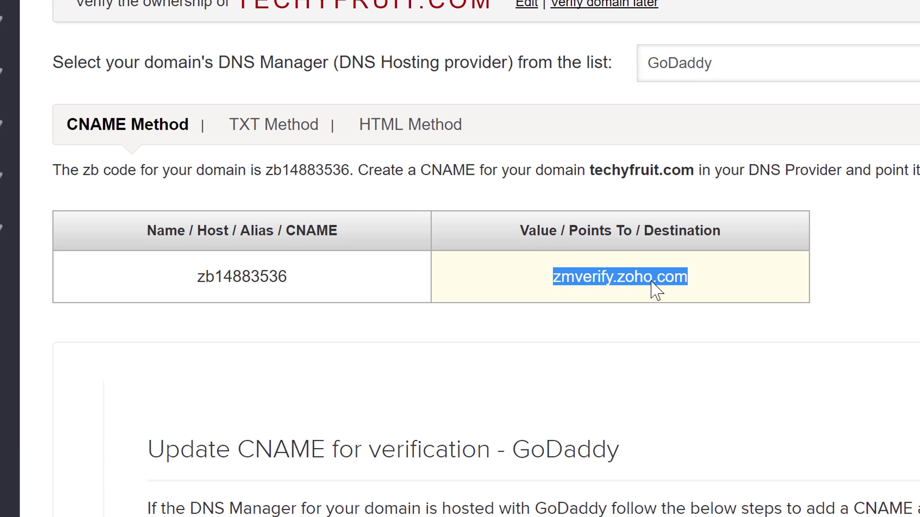
{"action": "right_click", "coordinate": [617, 282]}
{"action": "left_click", "coordinate": [660, 300]}
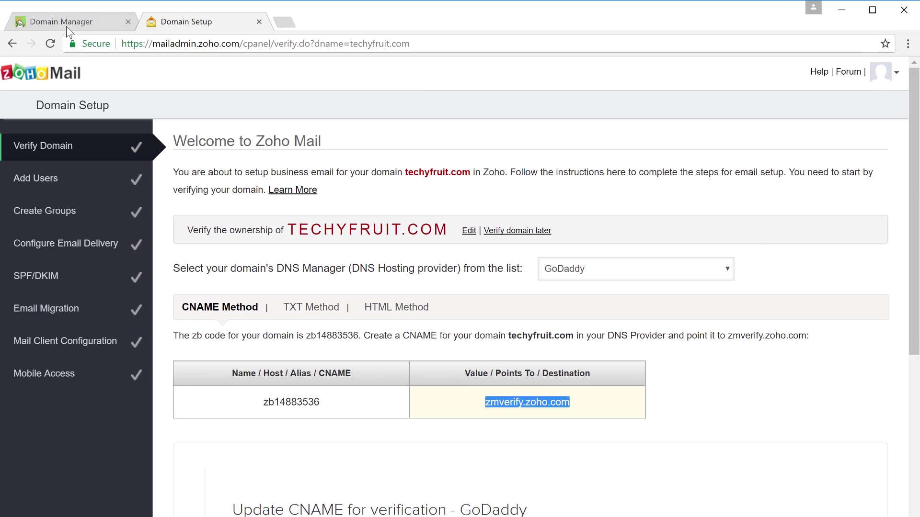
{"action": "left_click", "coordinate": [65, 24]}
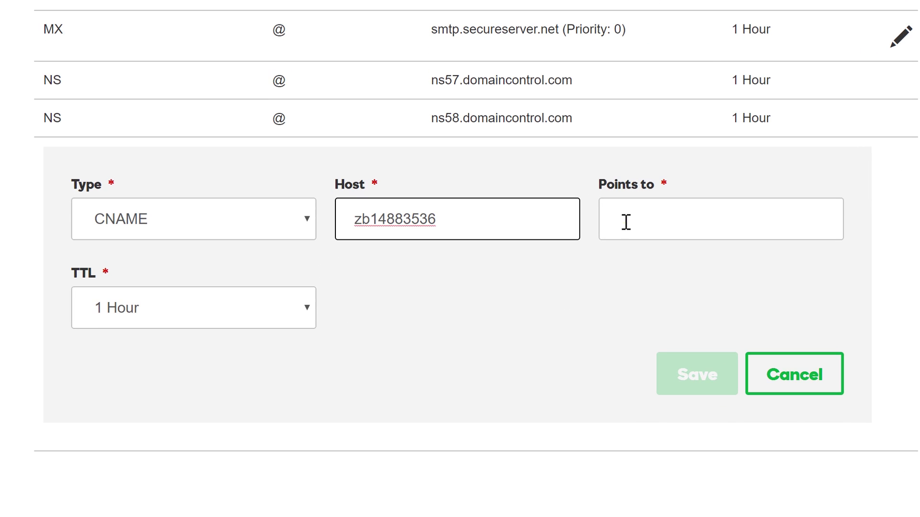
{"action": "right_click", "coordinate": [626, 221]}
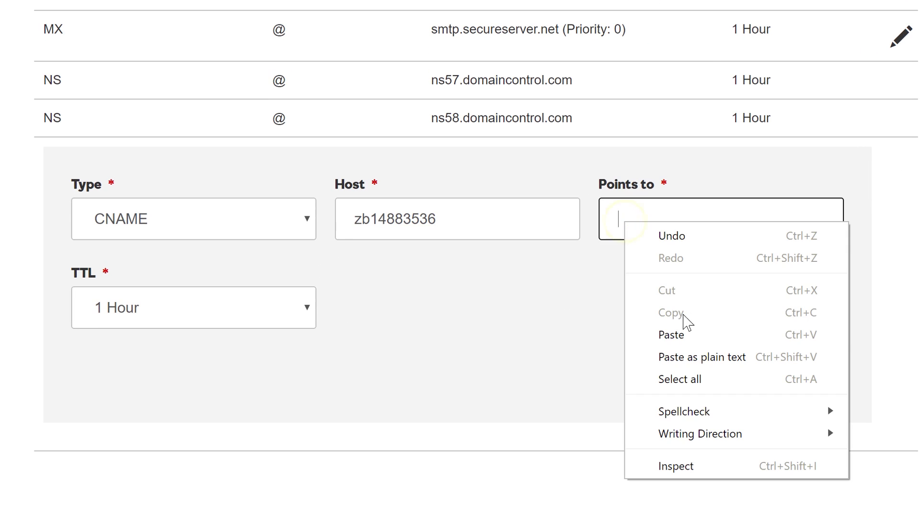
{"action": "left_click", "coordinate": [683, 335]}
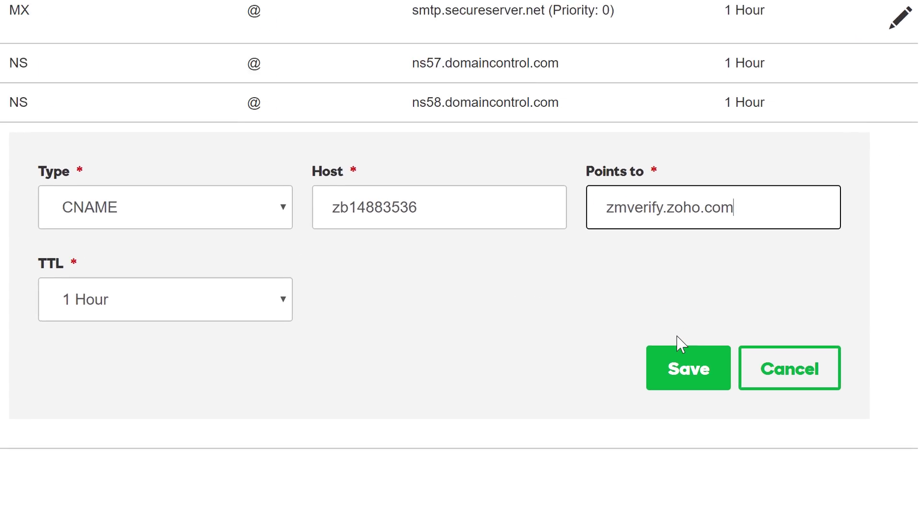
{"action": "left_click", "coordinate": [690, 379]}
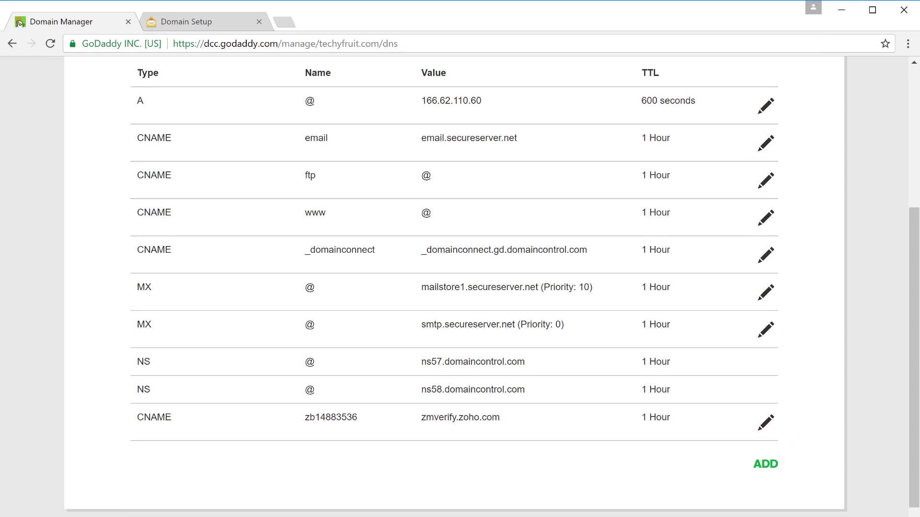
{"action": "left_click", "coordinate": [193, 26]}
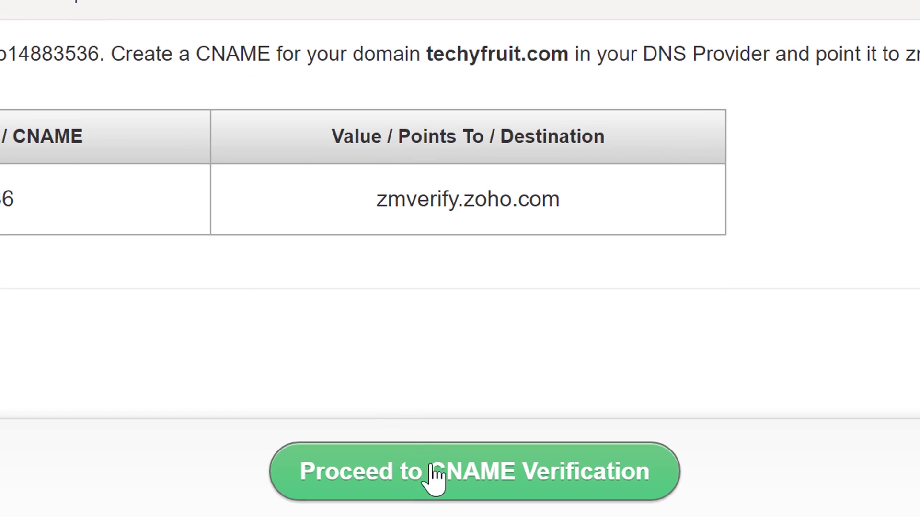
{"action": "left_click", "coordinate": [435, 477]}
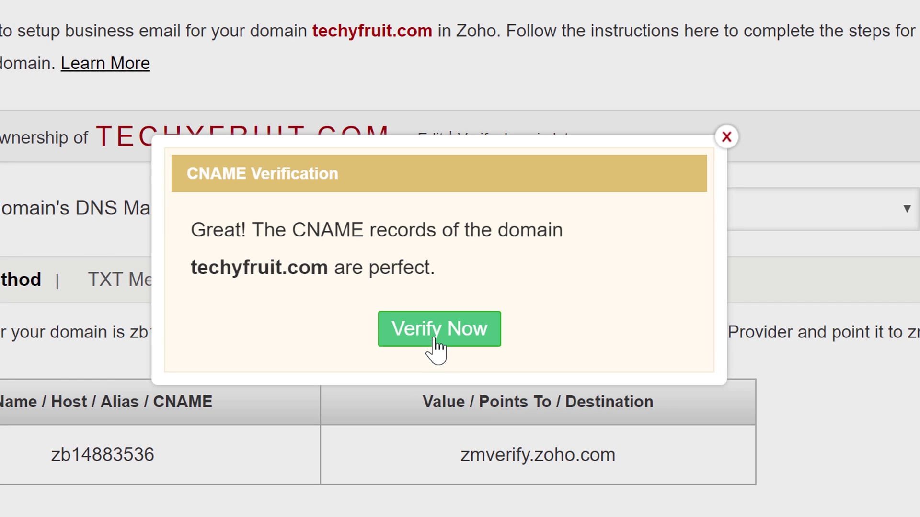
{"action": "left_click", "coordinate": [434, 337]}
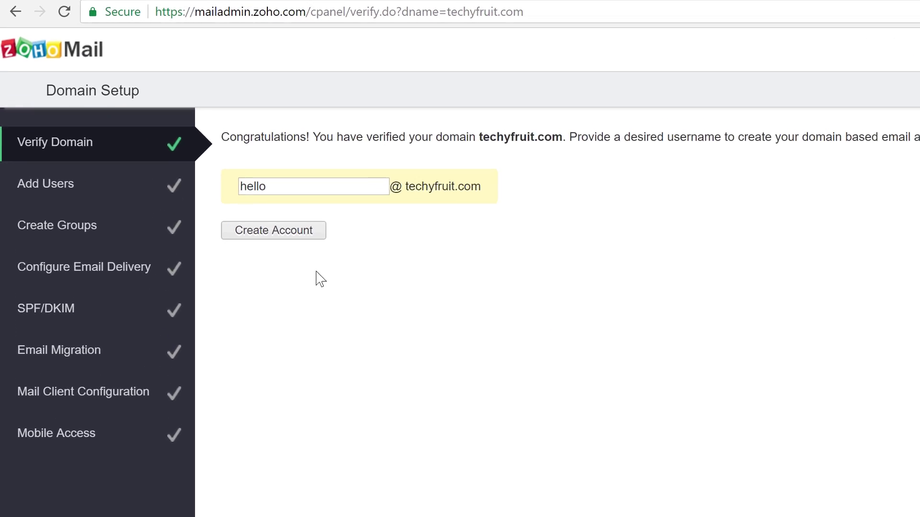
{"action": "left_click", "coordinate": [210, 187]}
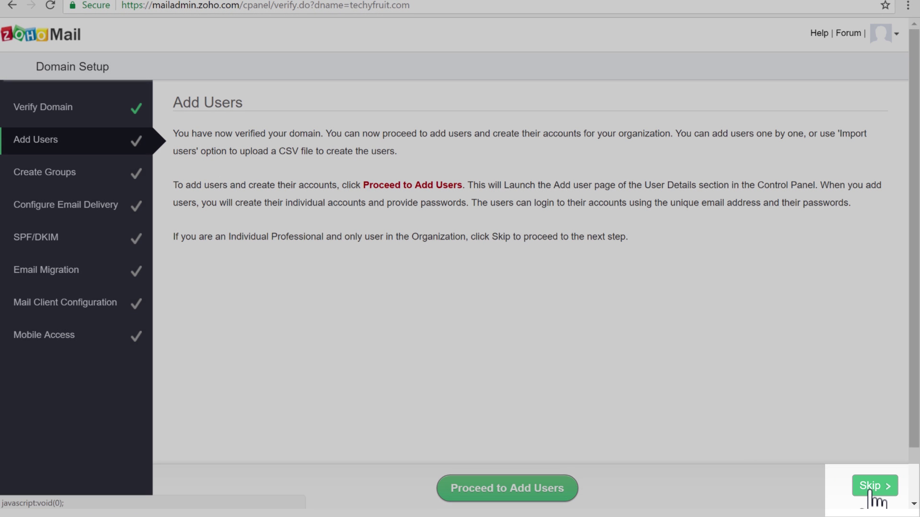
Step: Skip the Add Users and Groups steps and advance to the SPF/DKIM step
{"action": "left_click", "coordinate": [869, 488]}
{"action": "left_click", "coordinate": [869, 488]}
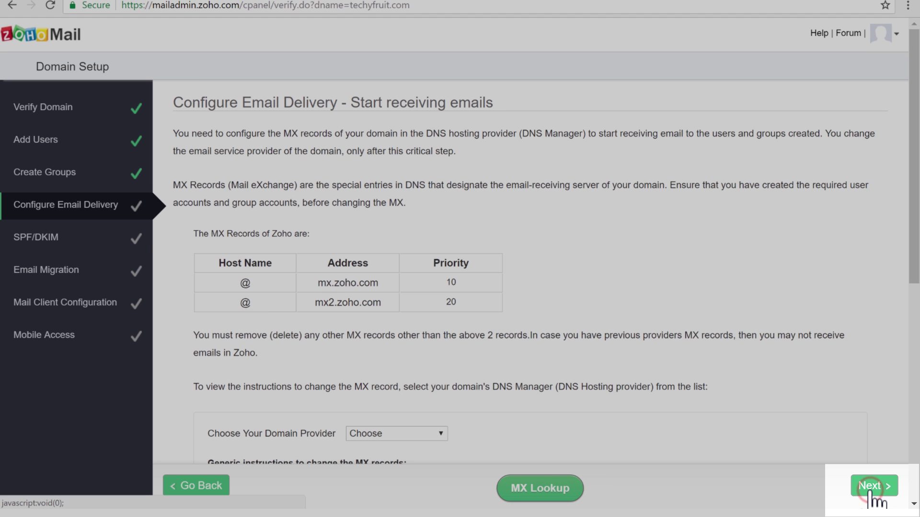
{"action": "left_click", "coordinate": [869, 487]}
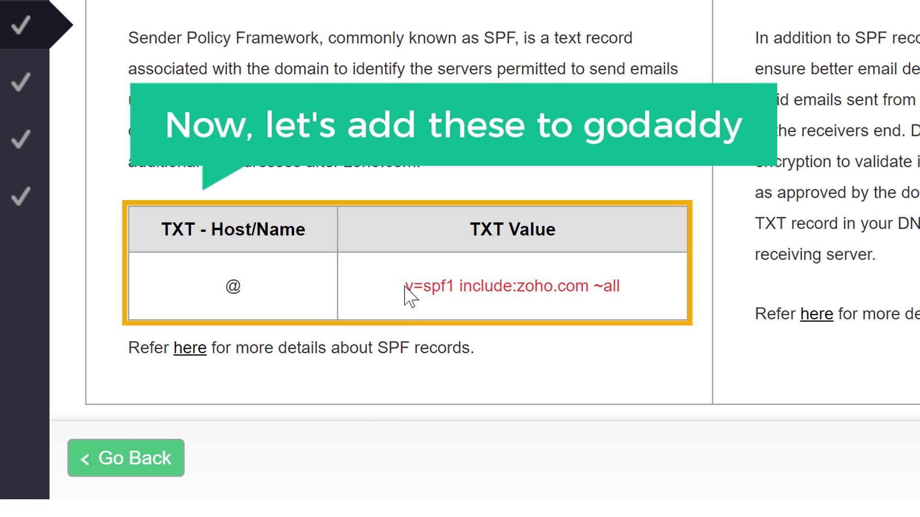
Step: Copy the SPF TXT value v=spf1 include:zoho.com ~all
{"action": "left_click_drag", "start_coordinate": [411, 287], "coordinate": [624, 290]}
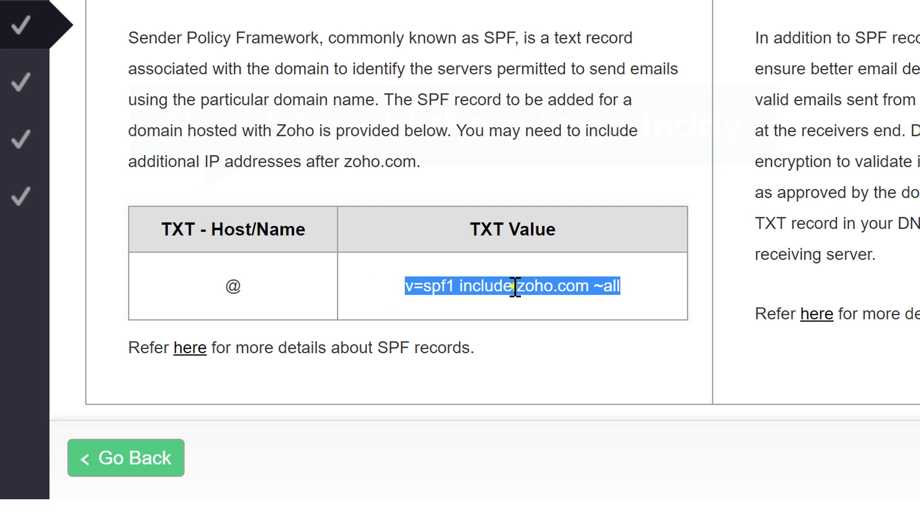
{"action": "right_click", "coordinate": [513, 288]}
{"action": "left_click", "coordinate": [564, 309]}
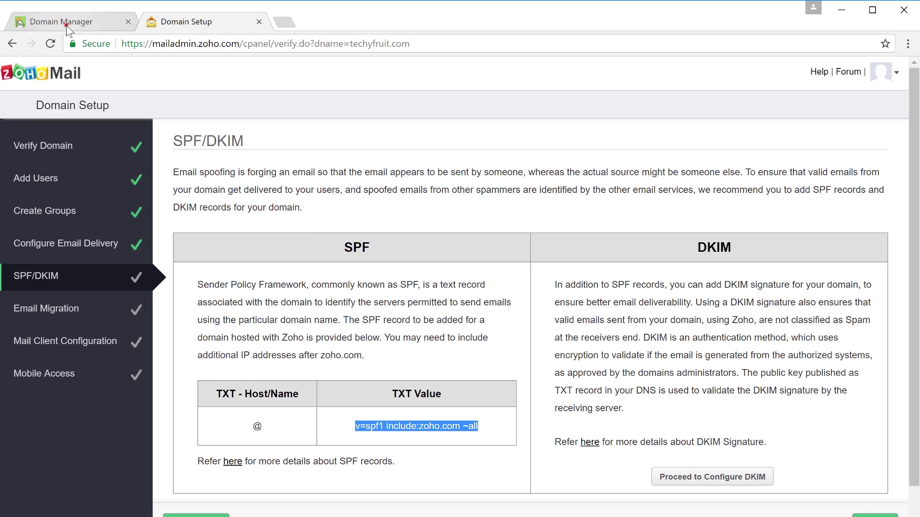
Step: Add and save a GoDaddy TXT record with host @ and value v=spf1 include:zoho.com ~all
{"action": "left_click", "coordinate": [70, 24]}
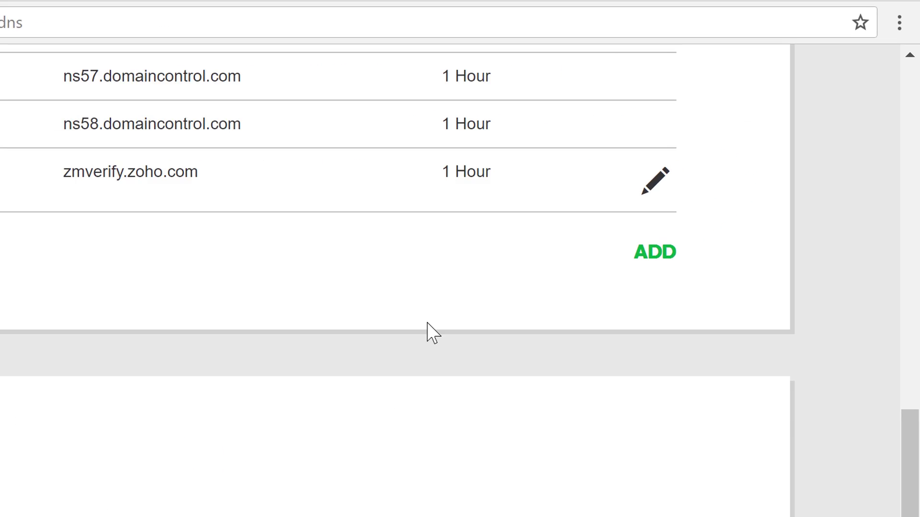
{"action": "left_click", "coordinate": [615, 286]}
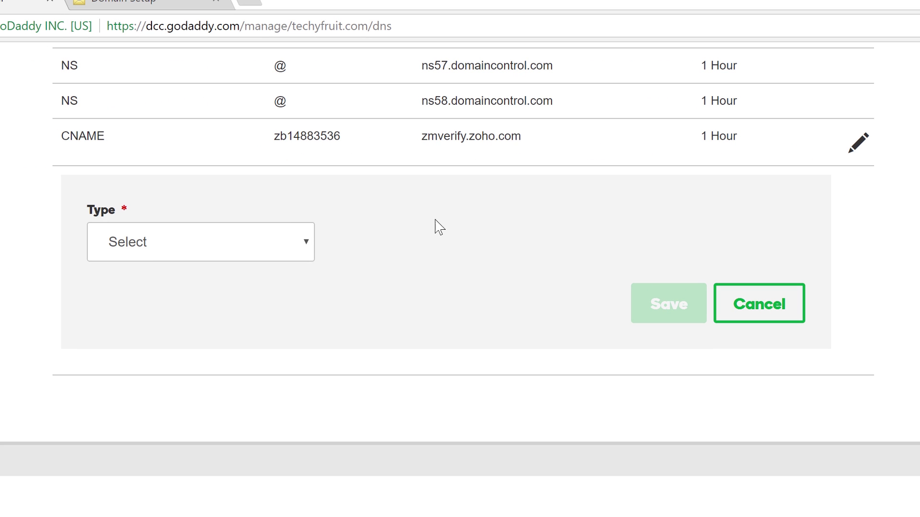
{"action": "left_click", "coordinate": [249, 243]}
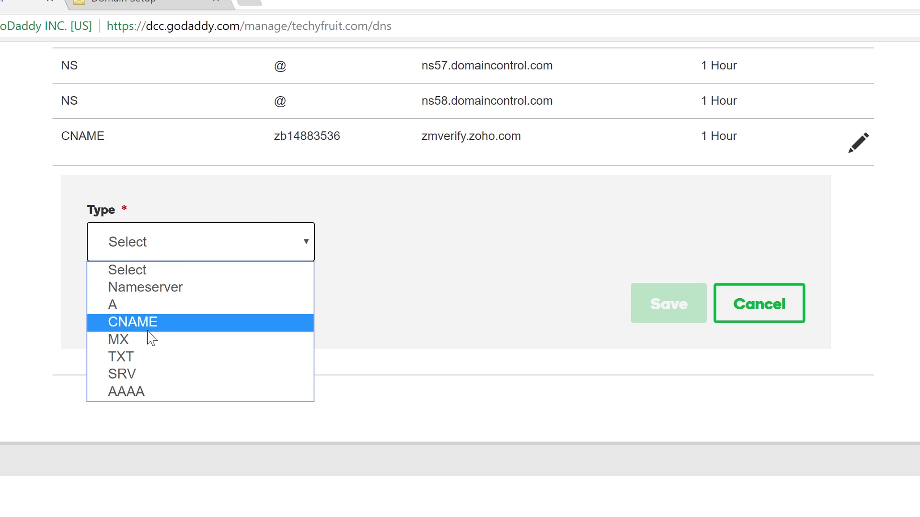
{"action": "left_click", "coordinate": [121, 364]}
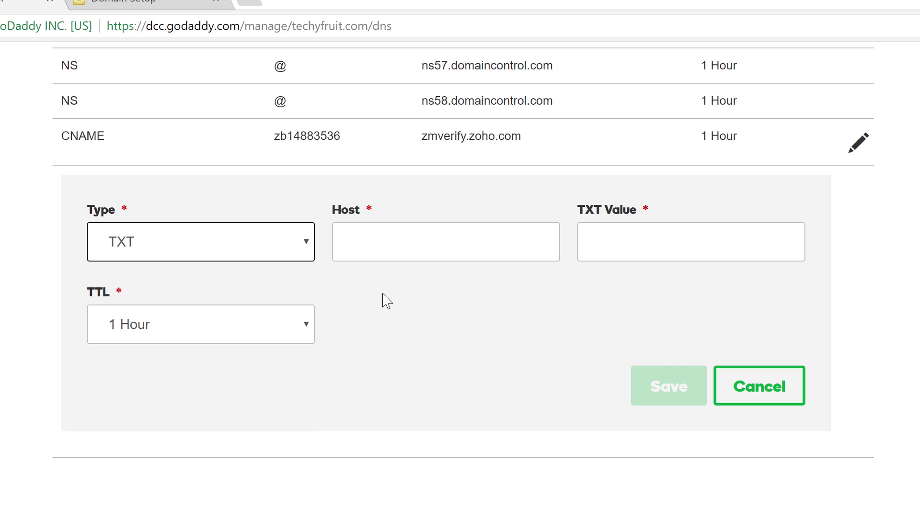
{"action": "left_click", "coordinate": [394, 249]}
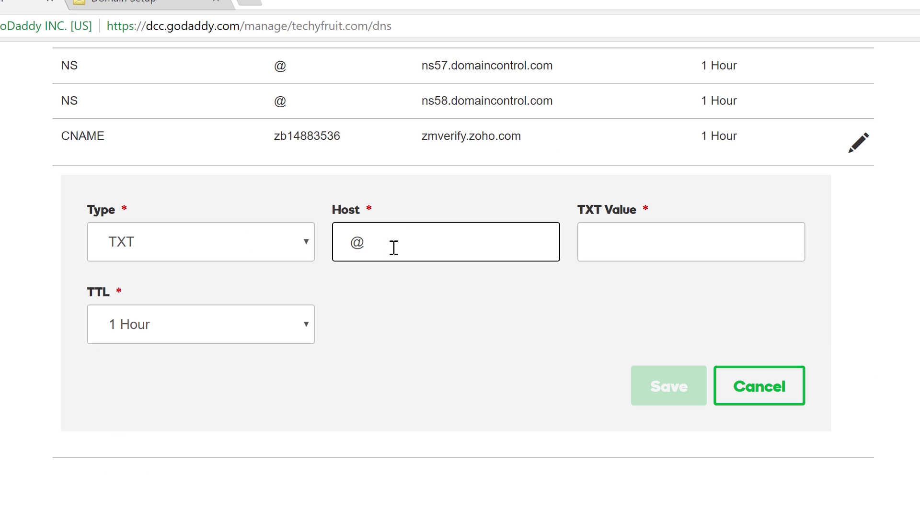
{"action": "left_click", "coordinate": [616, 243]}
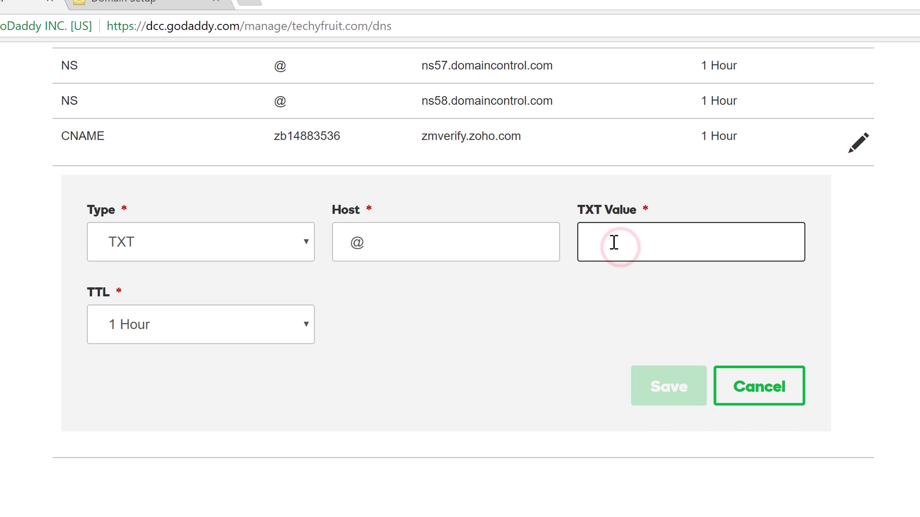
{"action": "right_click", "coordinate": [614, 241]}
{"action": "left_click", "coordinate": [676, 347]}
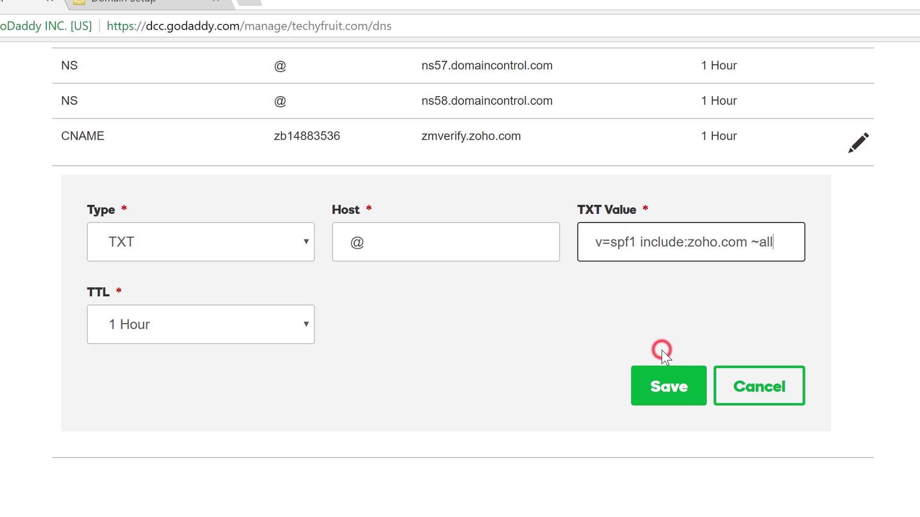
{"action": "left_click", "coordinate": [673, 398]}
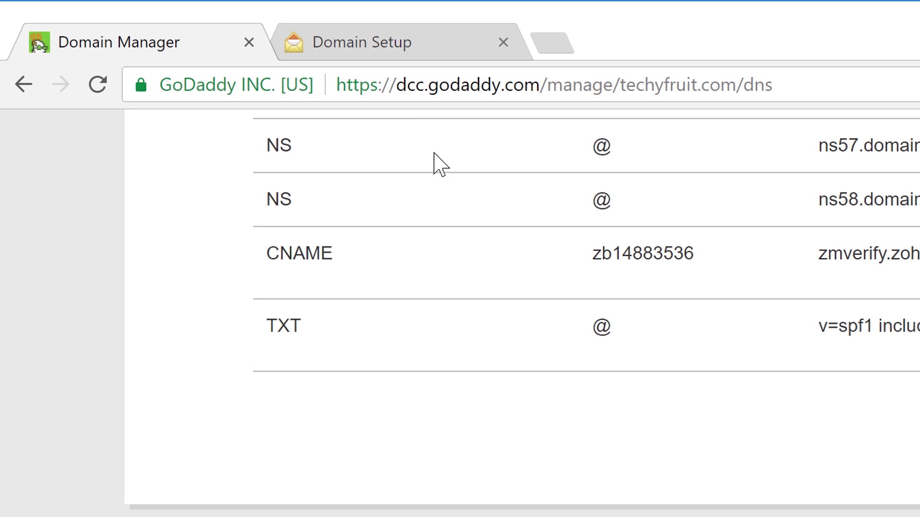
Step: Skip SPF/DKIM and email migration to reach Mail Client Configuration listing SMTP smtp.zoho.com
{"action": "left_click", "coordinate": [382, 52]}
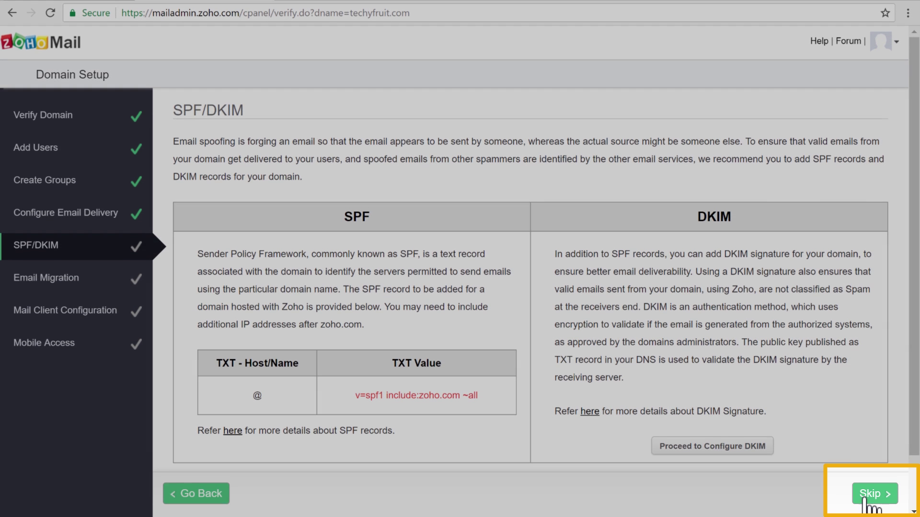
{"action": "left_click", "coordinate": [867, 498]}
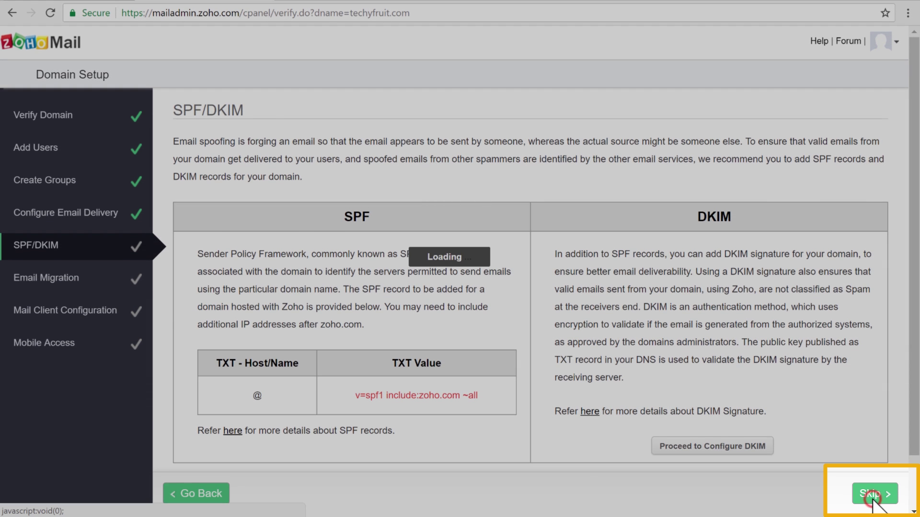
{"action": "left_click", "coordinate": [871, 494]}
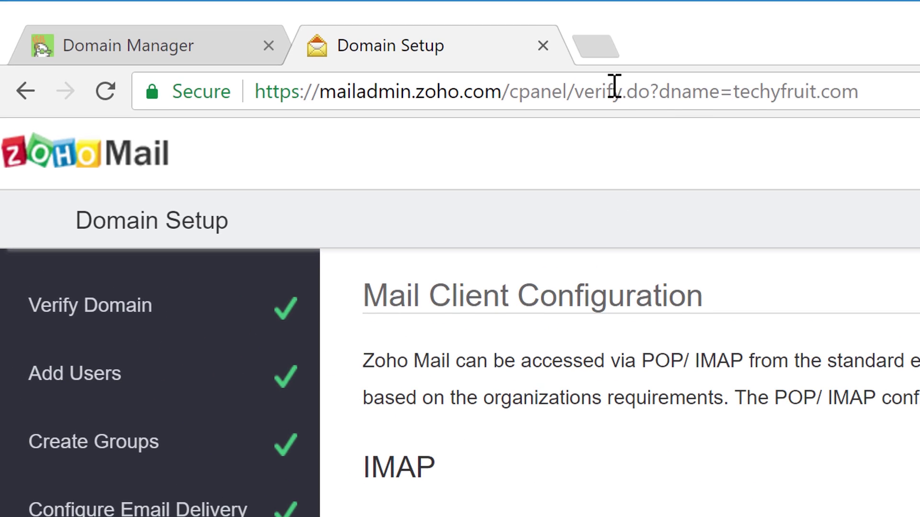
Step: Load gmail.com in a new tab and open Settings on the Accounts and Import tab
{"action": "left_click", "coordinate": [288, 25]}
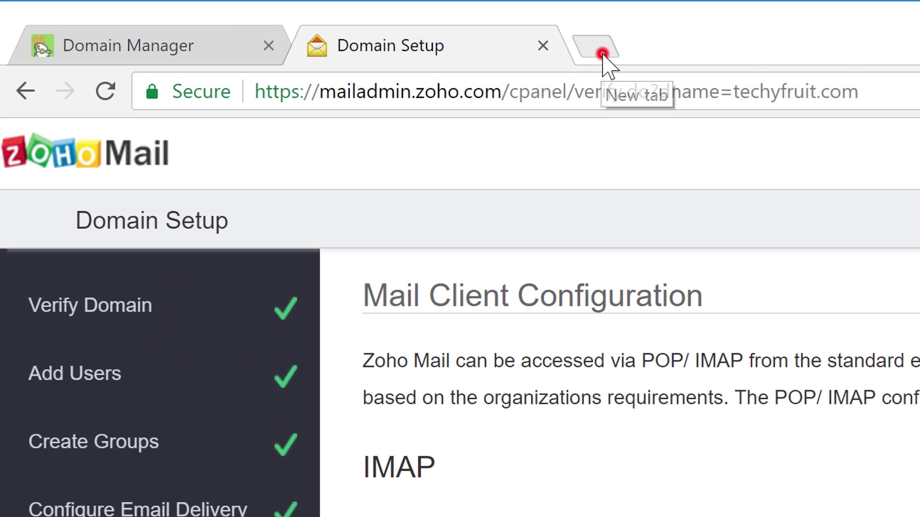
{"action": "type", "text": "gmail.c"}
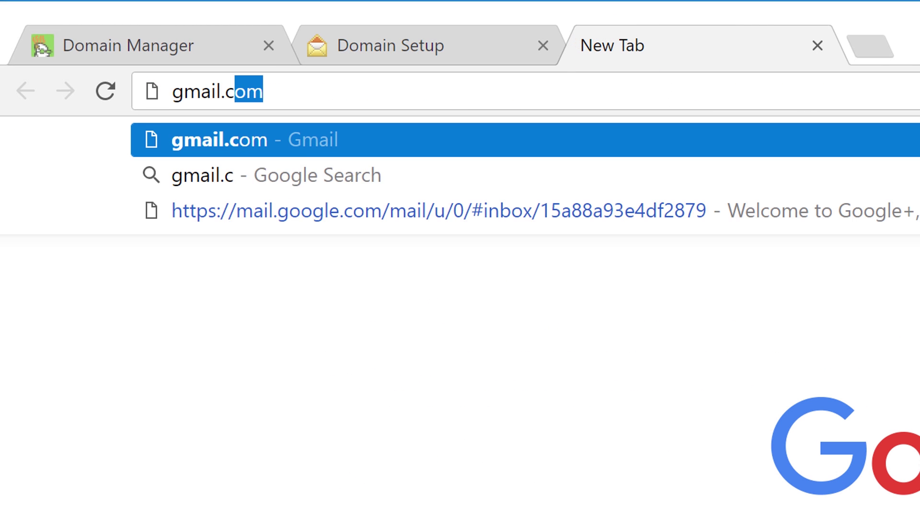
{"action": "type", "text": "om"}
{"action": "key", "text": "Return"}
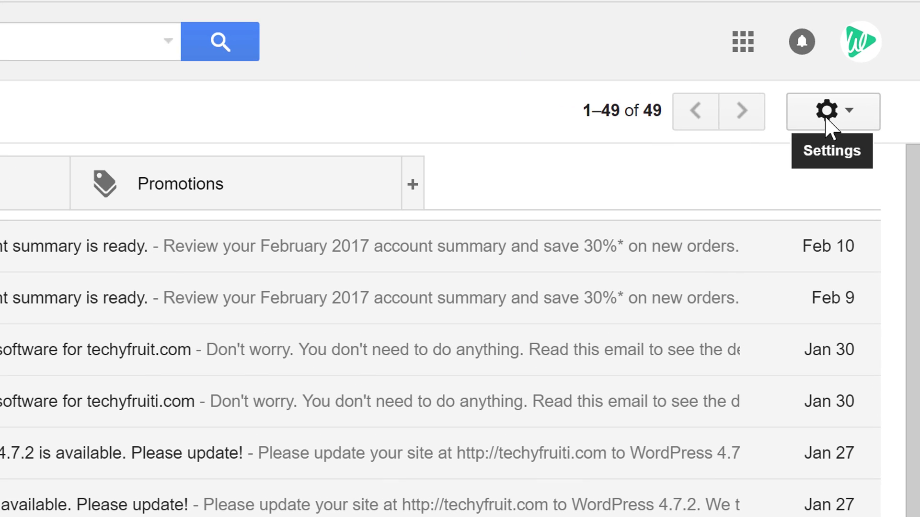
{"action": "left_click", "coordinate": [828, 117]}
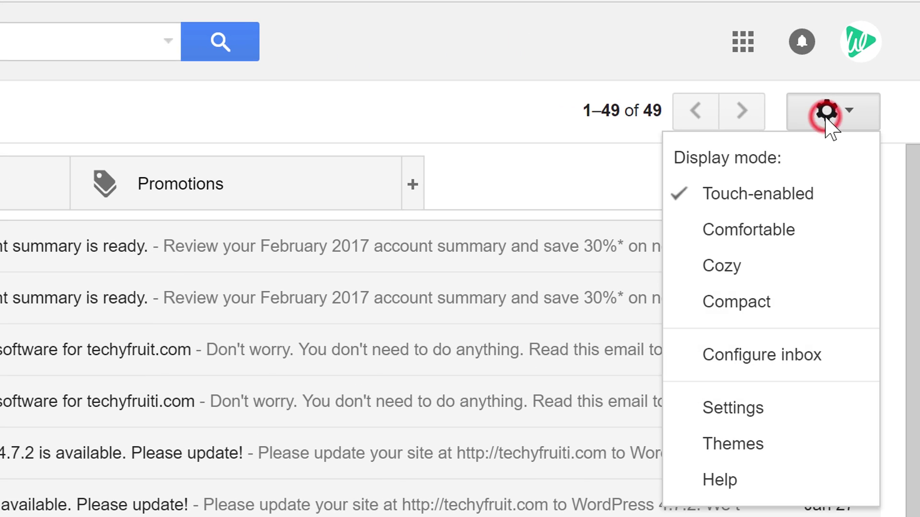
{"action": "left_click", "coordinate": [738, 419]}
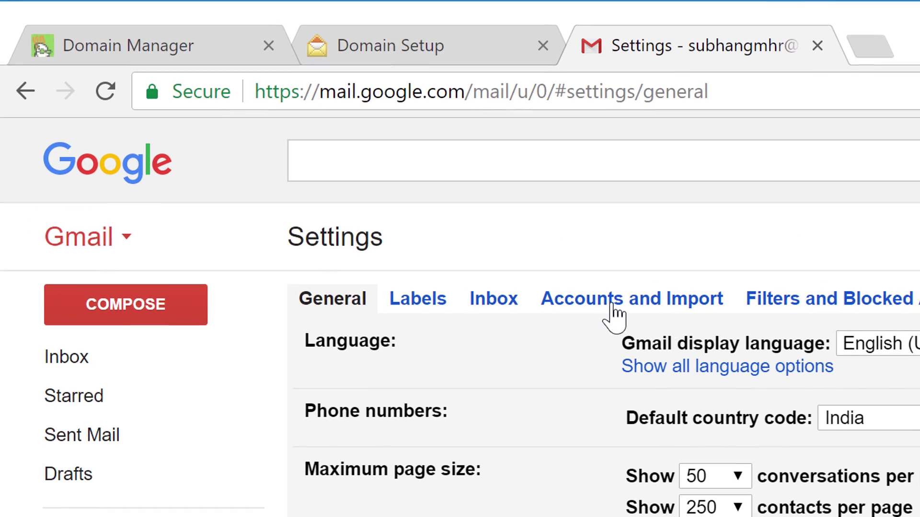
{"action": "left_click", "coordinate": [611, 307]}
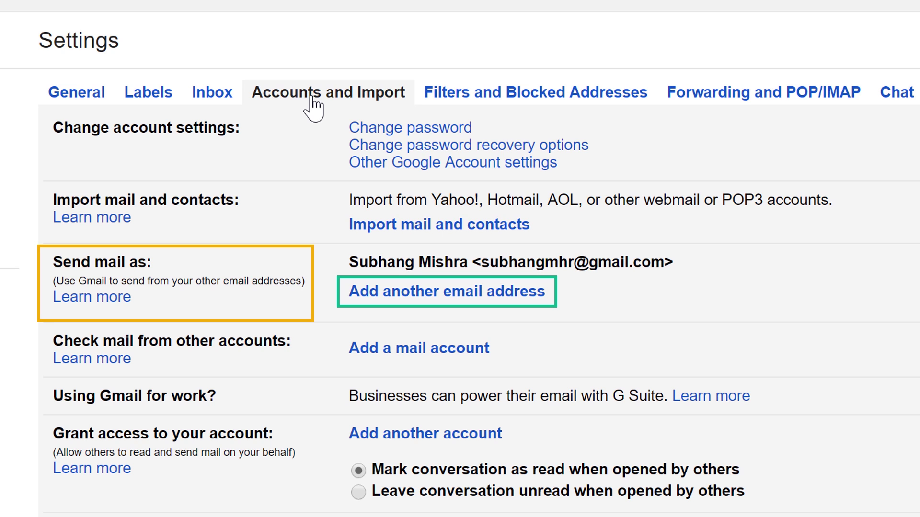
{"action": "left_click", "coordinate": [416, 300]}
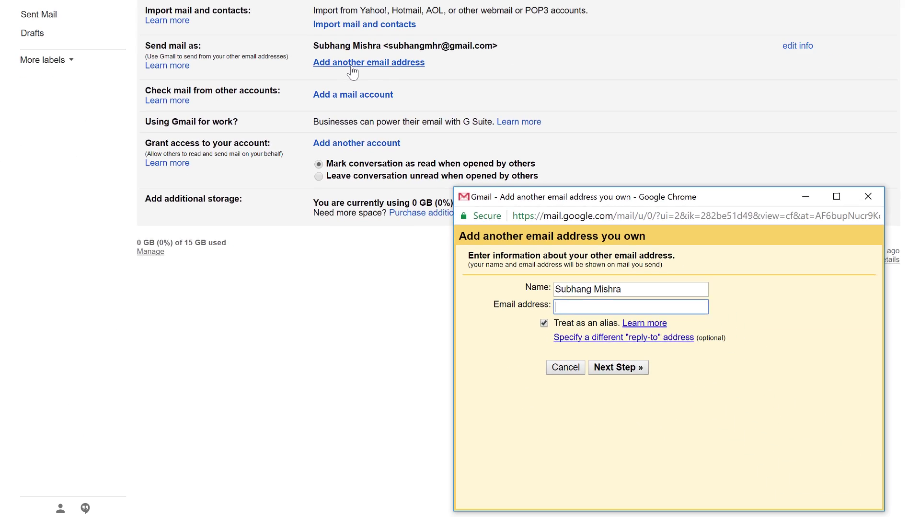
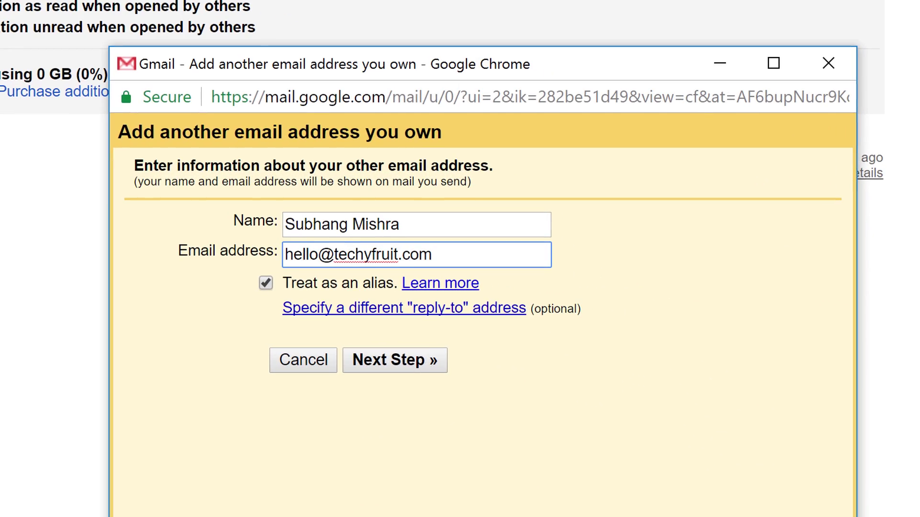
{"action": "left_click_drag", "start_coordinate": [425, 220], "coordinate": [282, 219]}
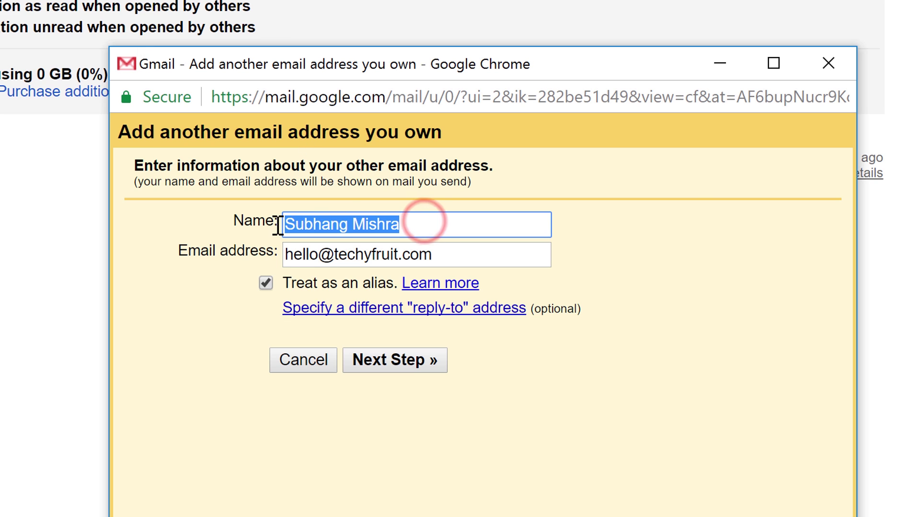
{"action": "type", "text": "TechyFruit Support"}
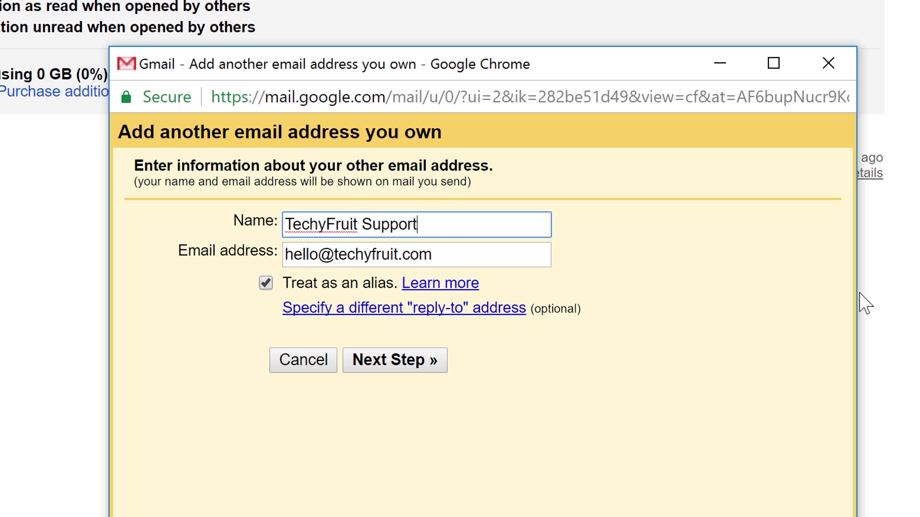
{"action": "left_click", "coordinate": [389, 370]}
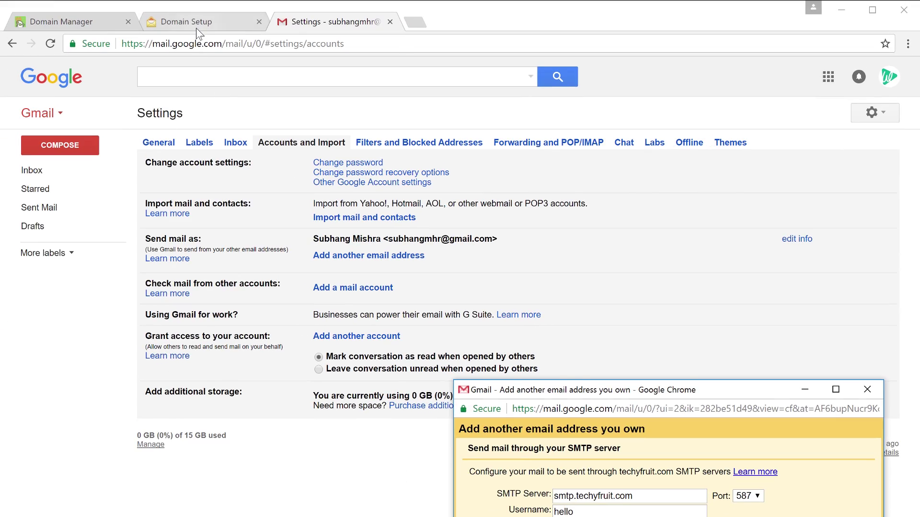
Step: Copy smtp.zoho.com from Zoho's client settings into Gmail's SMTP Server field
{"action": "left_click", "coordinate": [196, 28]}
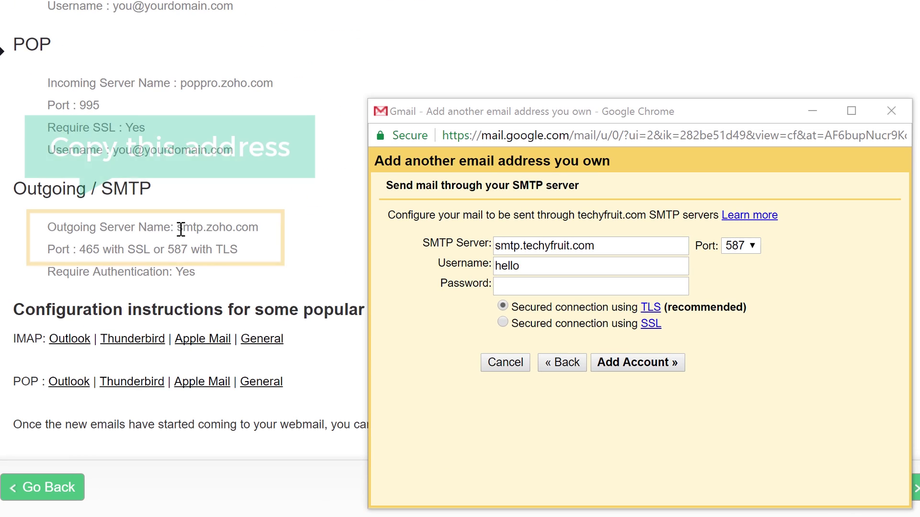
{"action": "left_click_drag", "start_coordinate": [179, 228], "coordinate": [254, 228]}
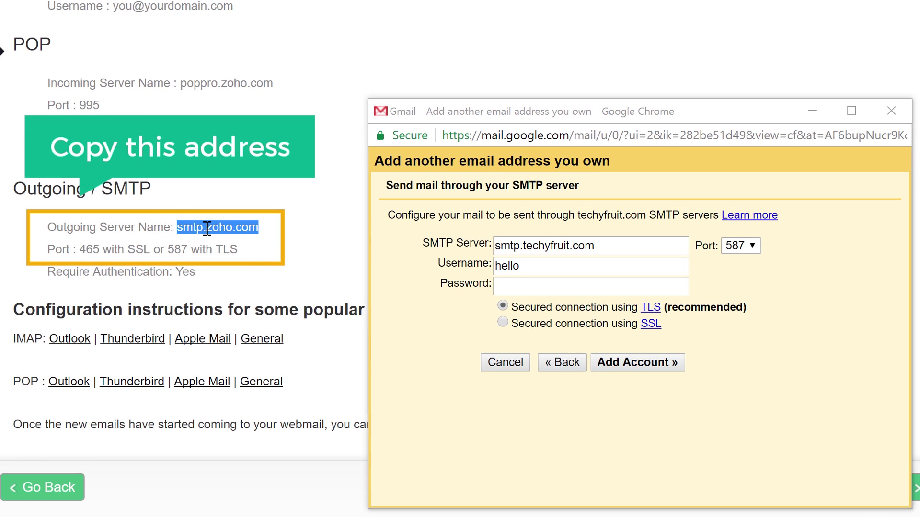
{"action": "right_click", "coordinate": [207, 228]}
{"action": "left_click", "coordinate": [241, 243]}
{"action": "right_click", "coordinate": [532, 245]}
{"action": "left_click", "coordinate": [581, 305]}
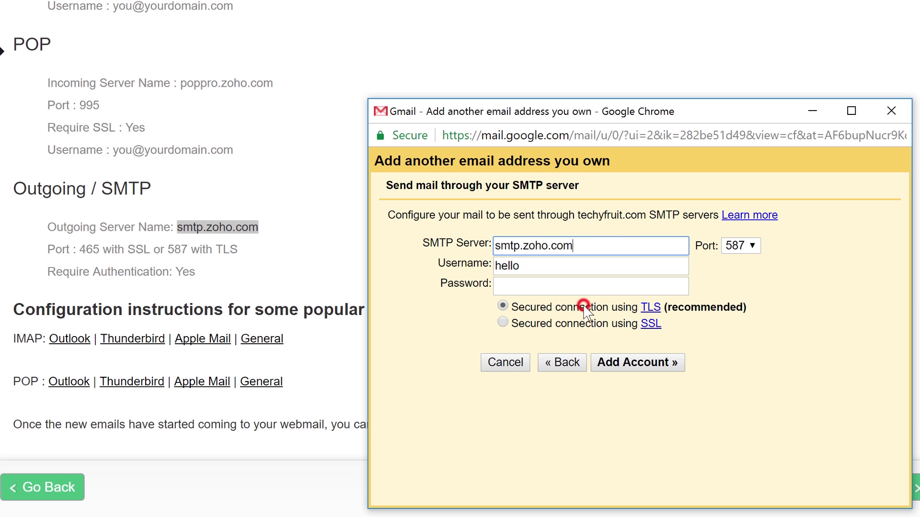
Step: Set SMTP port 465, enter the mailbox username and password, and add the account
{"action": "left_click", "coordinate": [751, 246]}
{"action": "left_click", "coordinate": [744, 273]}
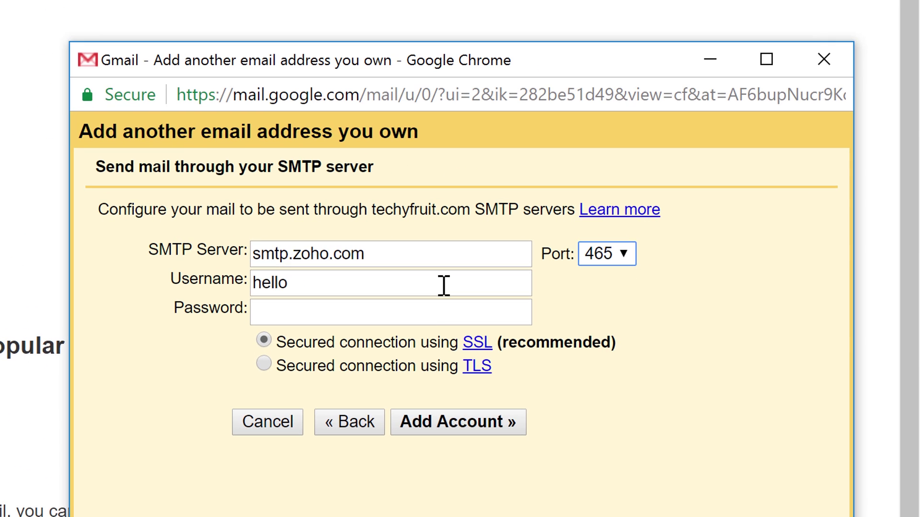
{"action": "left_click", "coordinate": [627, 269]}
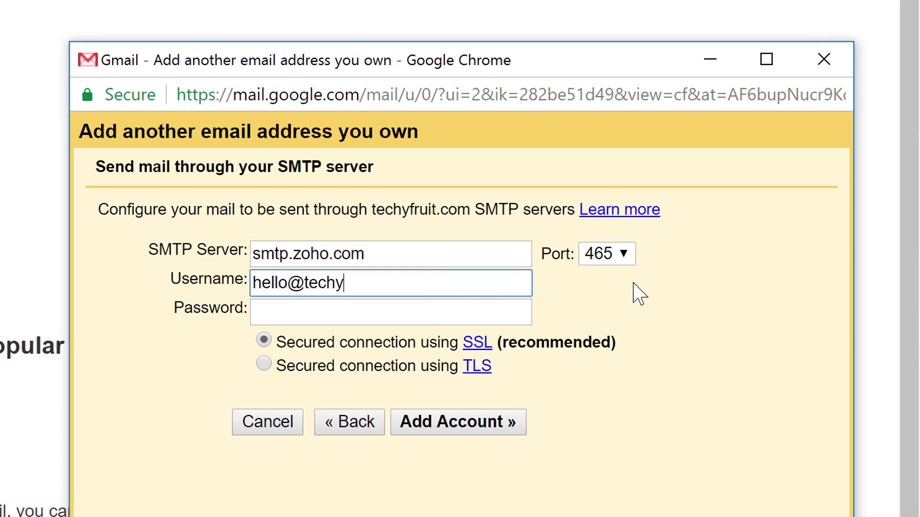
{"action": "key", "text": "Tab"}
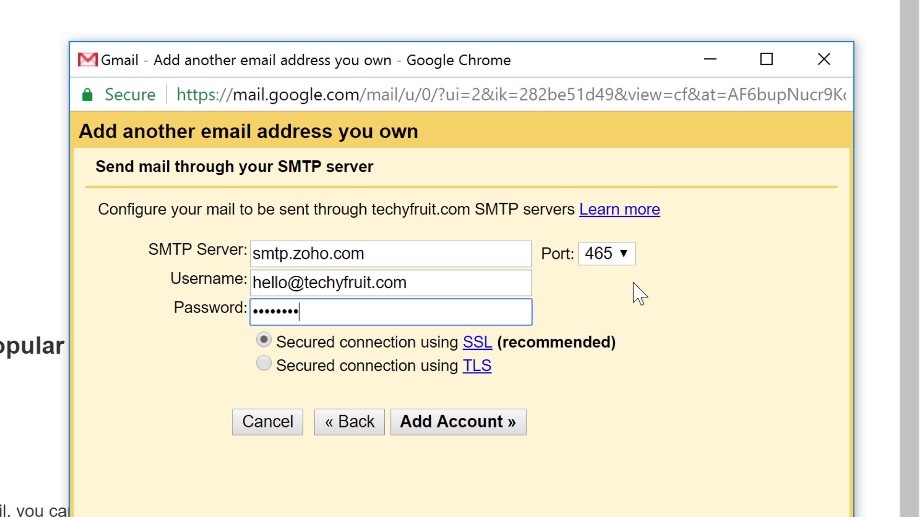
{"action": "left_click", "coordinate": [443, 429]}
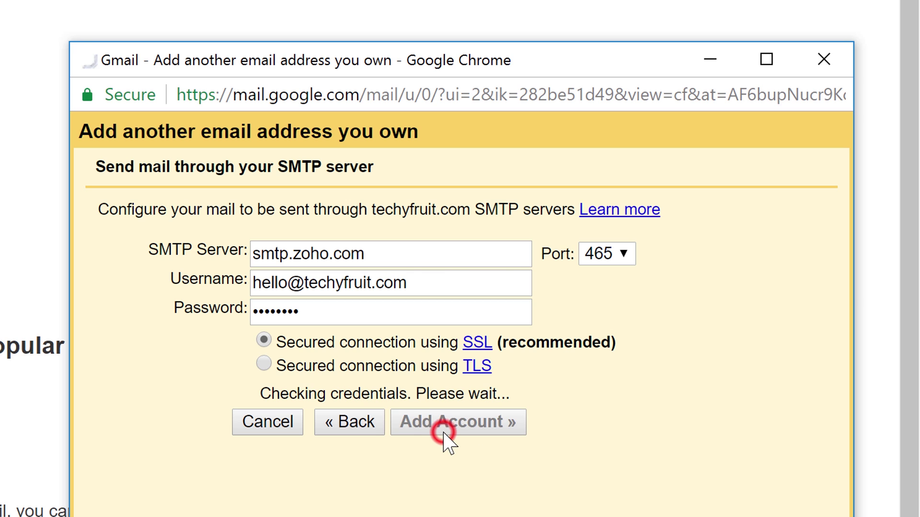
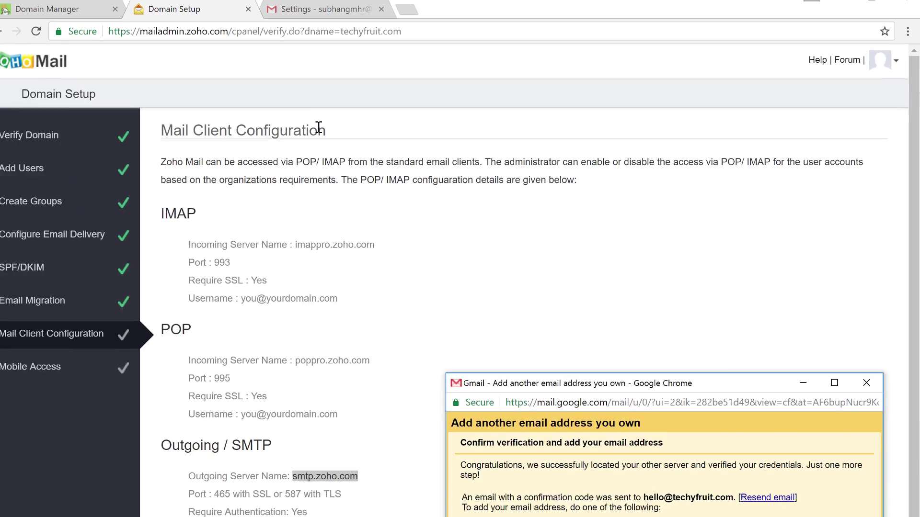
Step: Open the Gmail Confirmation email from the Inbox
{"action": "left_click", "coordinate": [309, 10]}
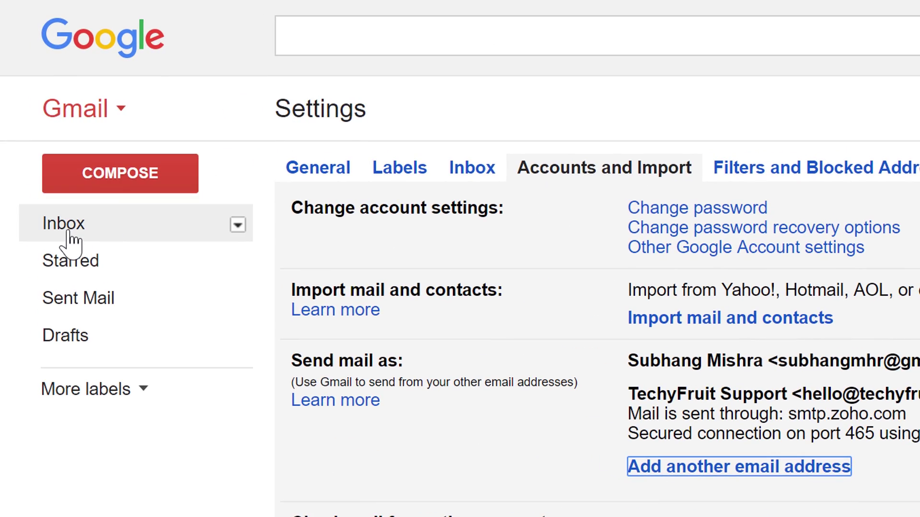
{"action": "left_click", "coordinate": [70, 235]}
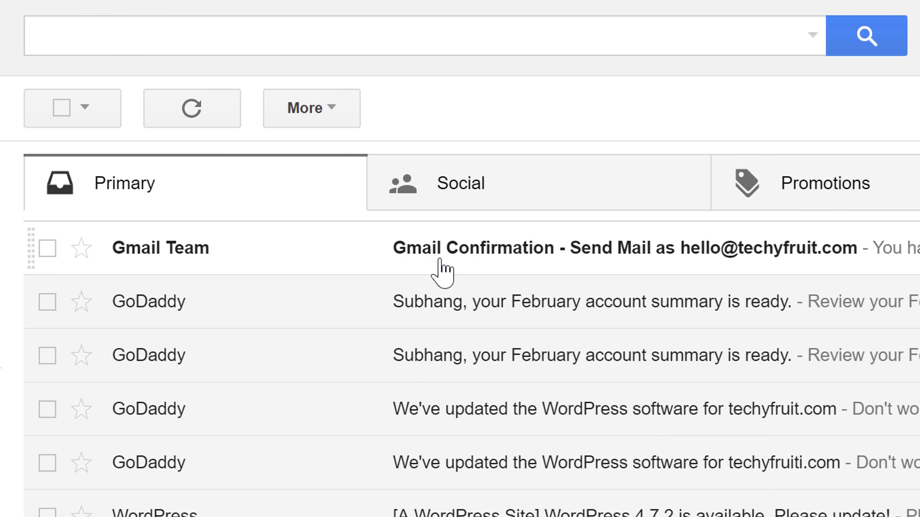
{"action": "left_click", "coordinate": [447, 261]}
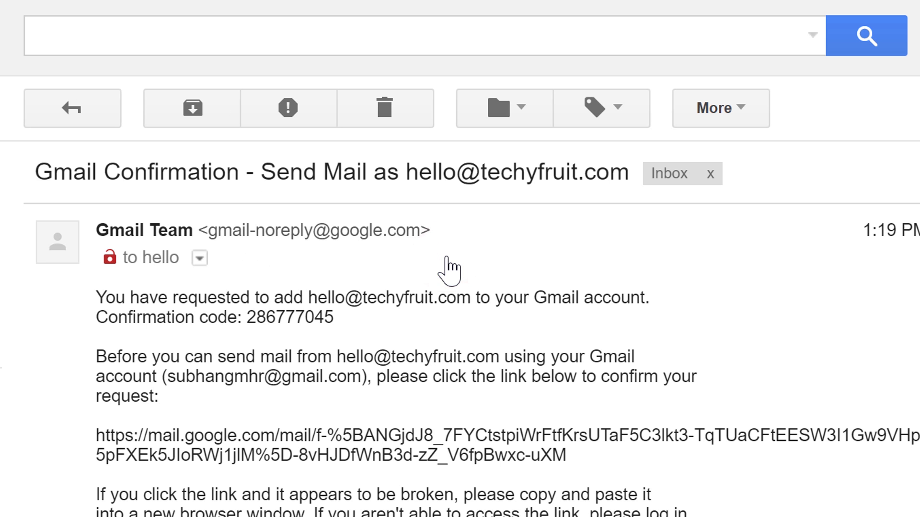
Step: Copy the emailed confirmation code into the popup's code field and verify it
{"action": "left_click_drag", "start_coordinate": [246, 317], "coordinate": [337, 318]}
{"action": "right_click", "coordinate": [281, 317]}
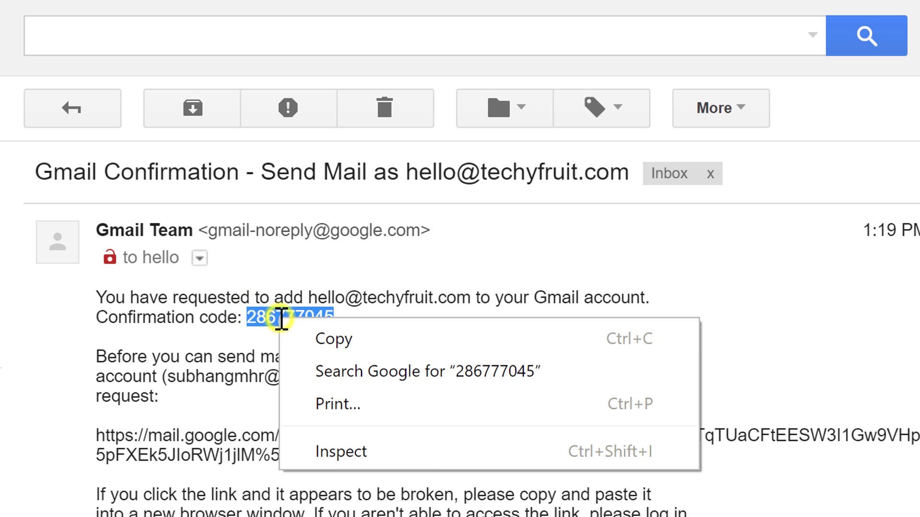
{"action": "left_click", "coordinate": [340, 346]}
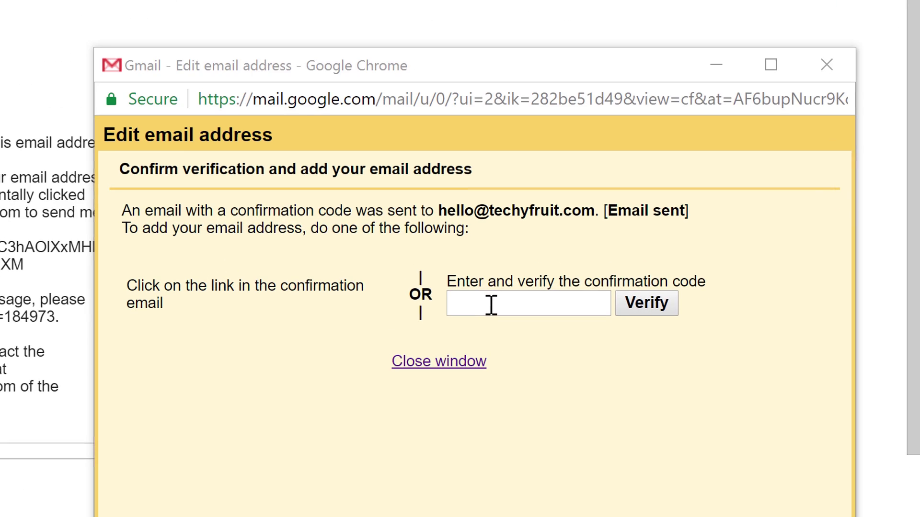
{"action": "right_click", "coordinate": [491, 304]}
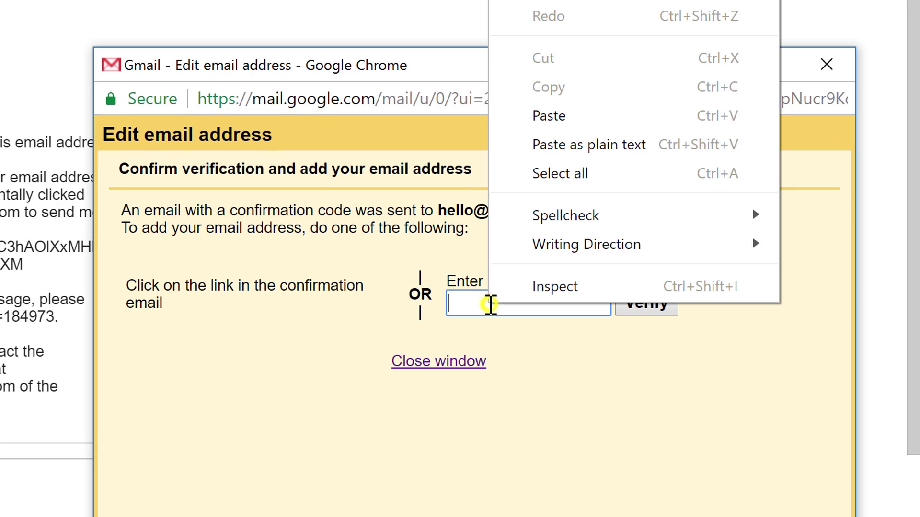
{"action": "left_click", "coordinate": [565, 123]}
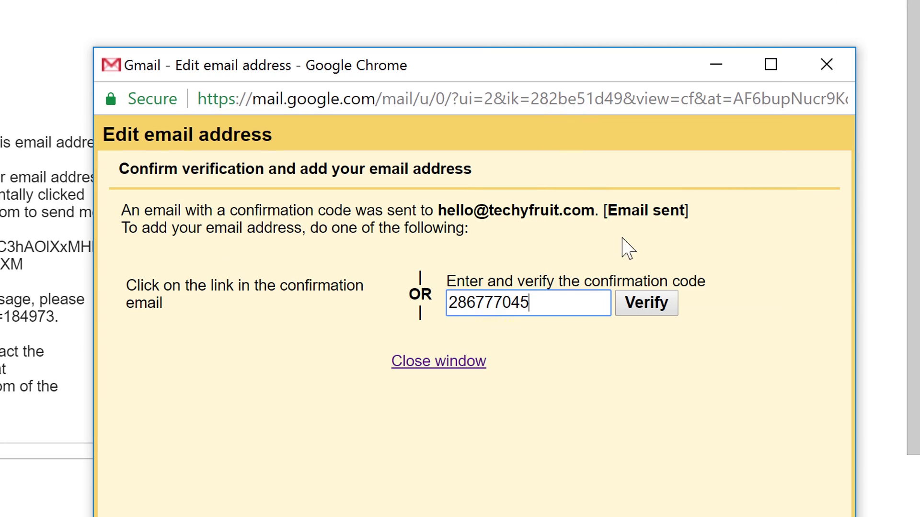
{"action": "left_click", "coordinate": [646, 307]}
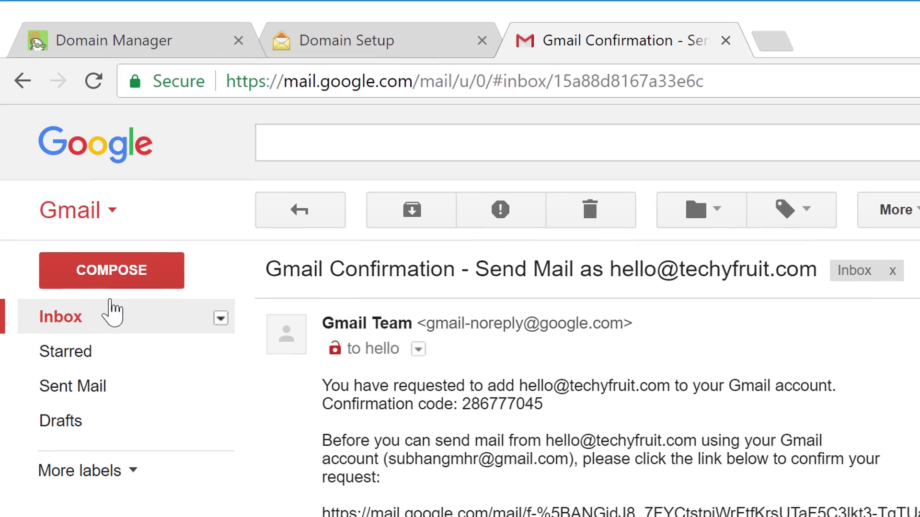
{"action": "left_click", "coordinate": [111, 272]}
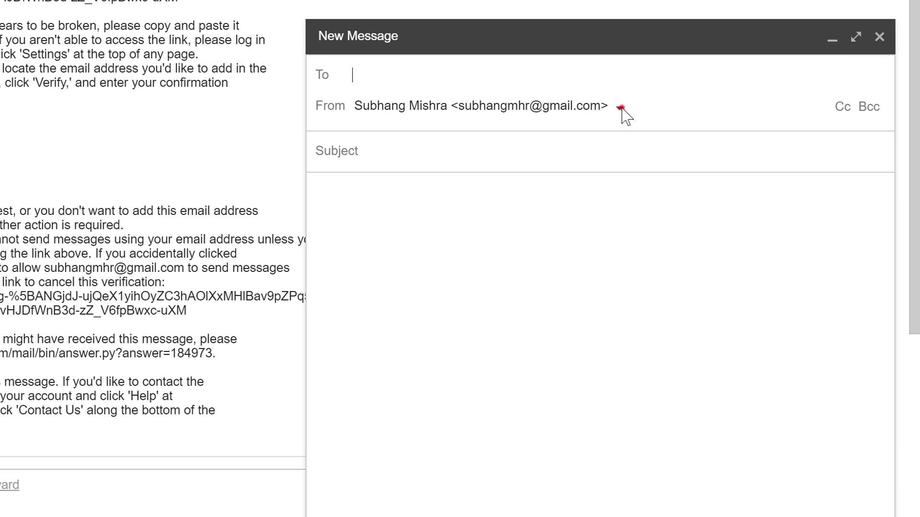
{"action": "left_click", "coordinate": [620, 108]}
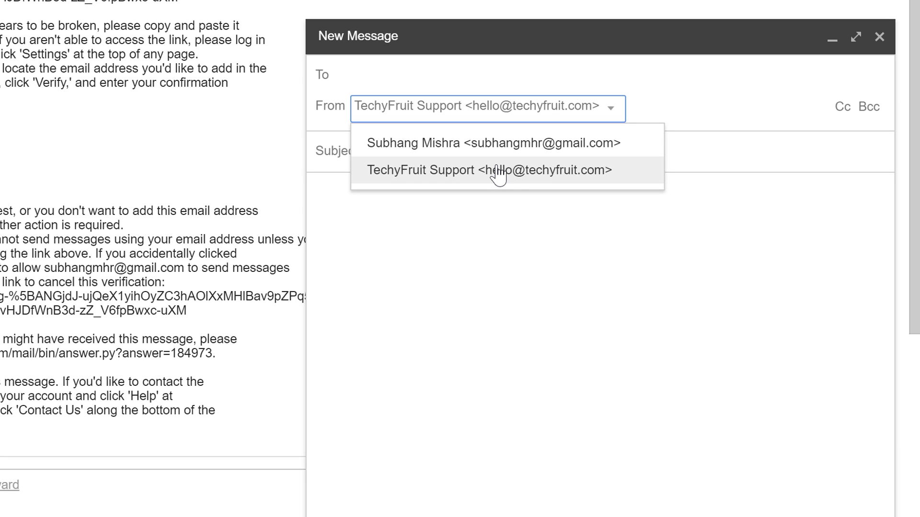
{"action": "left_click", "coordinate": [879, 36]}
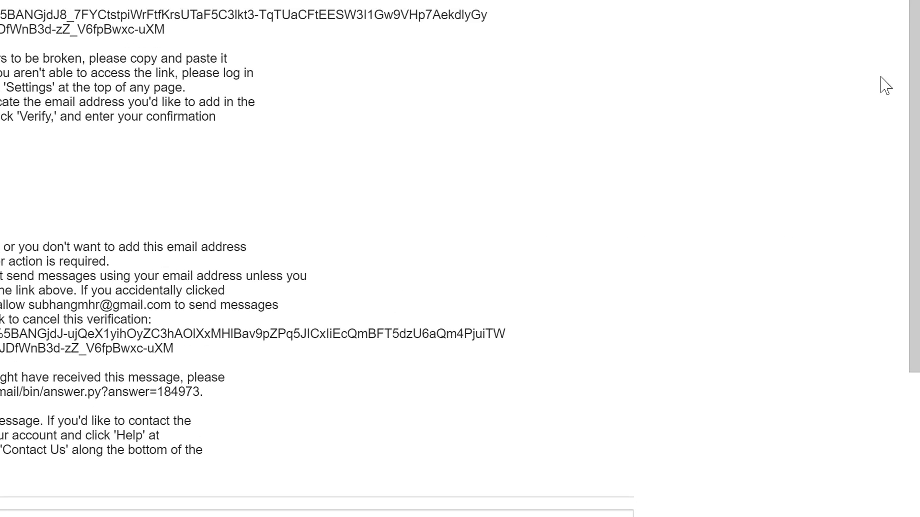
Step: In Settings > Accounts and Import, make TechyFruit Support the default sending address
{"action": "left_click", "coordinate": [836, 93]}
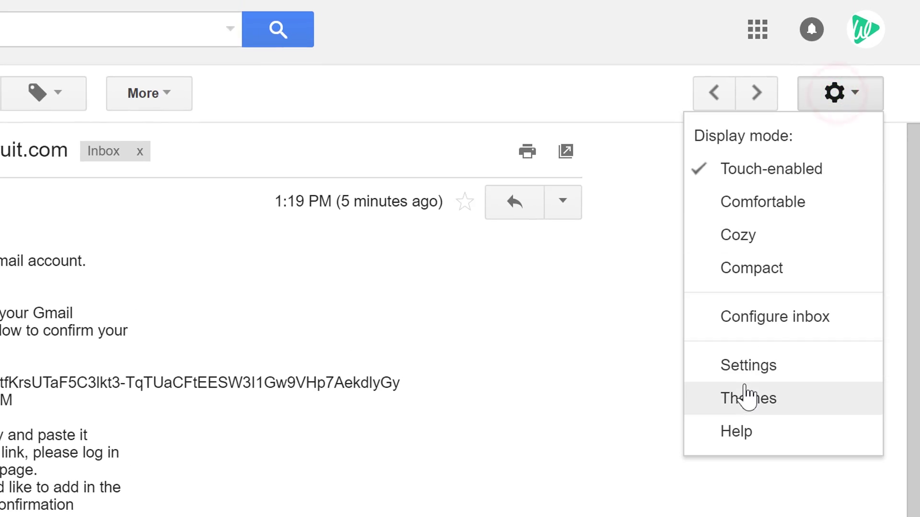
{"action": "left_click", "coordinate": [752, 367]}
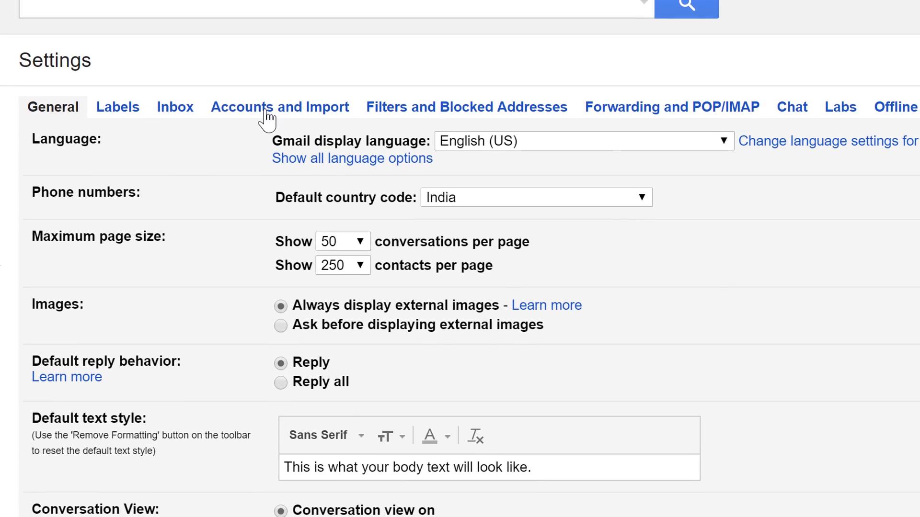
{"action": "left_click", "coordinate": [266, 111]}
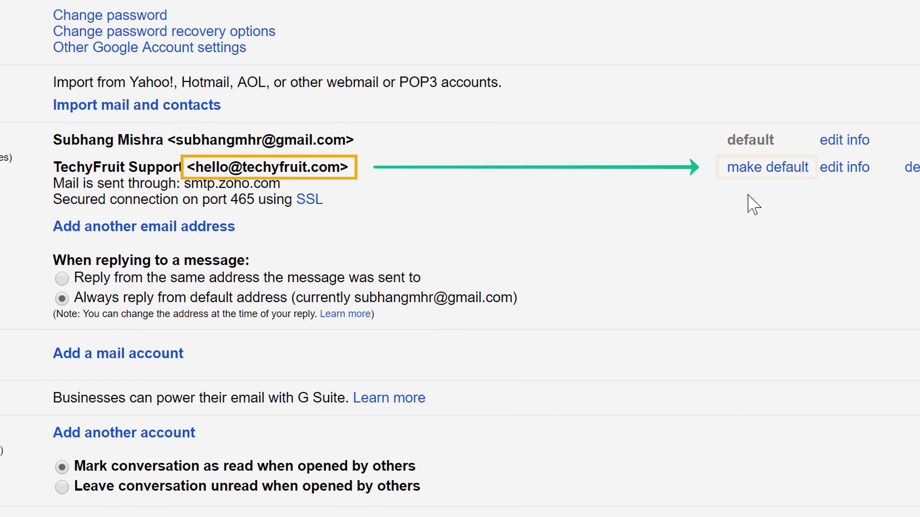
{"action": "left_click", "coordinate": [759, 172]}
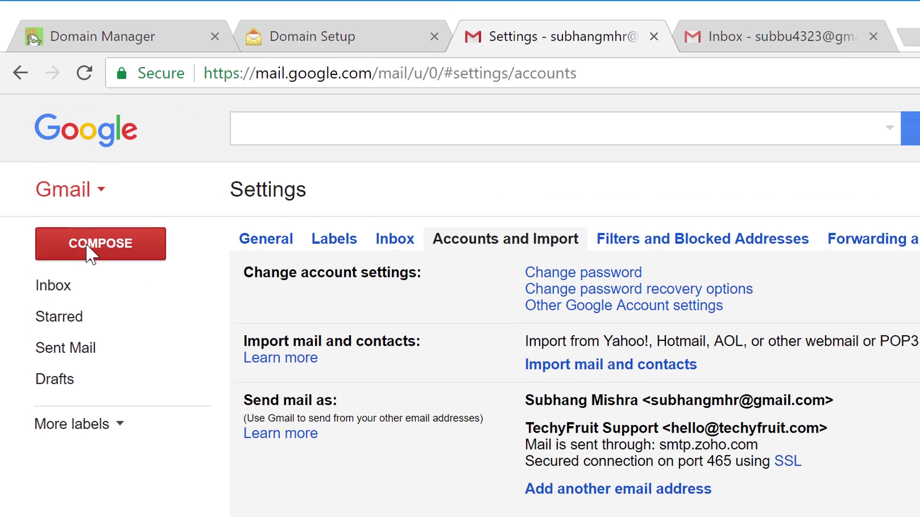
Step: Send a test email titled 'This is a test' with body 'Hello' to the other Gmail account
{"action": "left_click", "coordinate": [91, 250]}
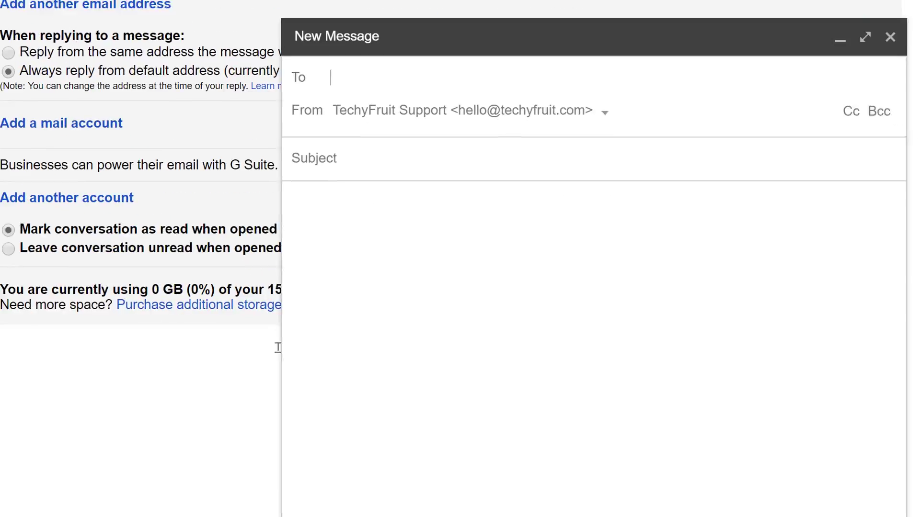
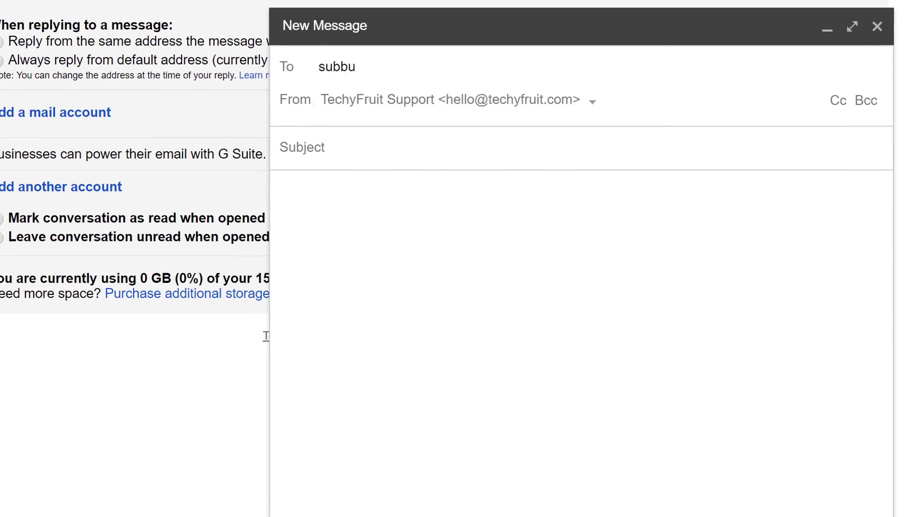
{"action": "key", "text": "Tab"}
{"action": "type", "text": "This is a test"}
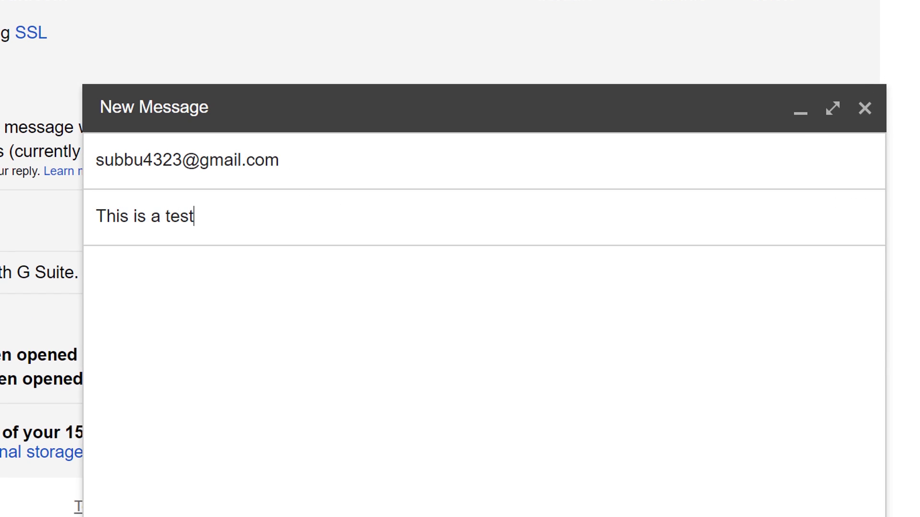
{"action": "key", "text": "Tab"}
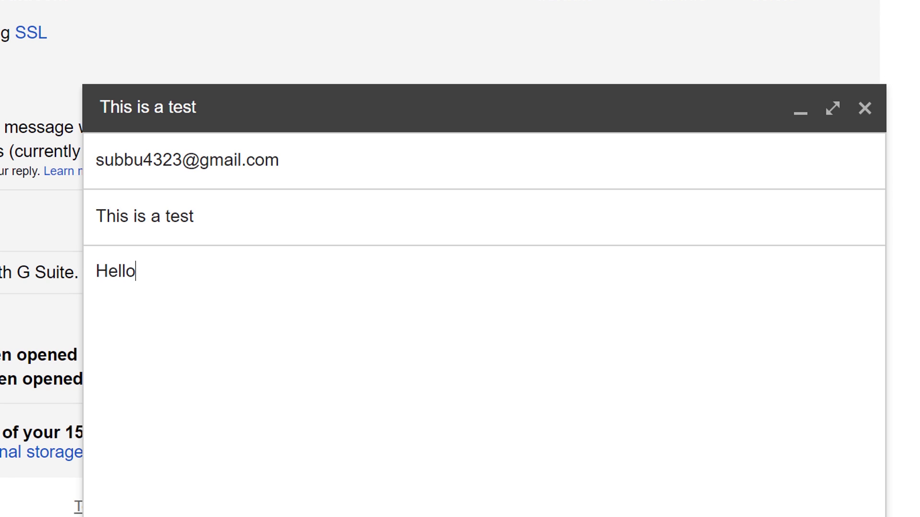
{"action": "left_click", "coordinate": [144, 493]}
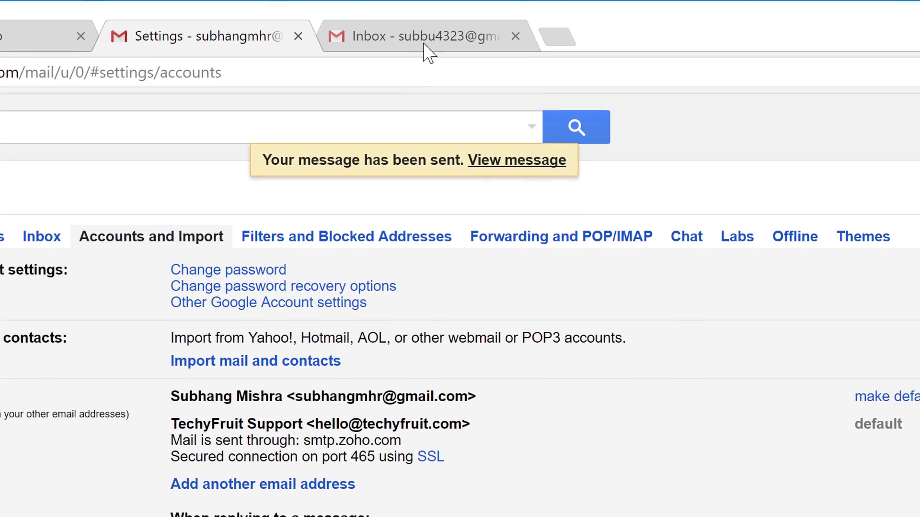
Step: In the other account, refresh the inbox, open 'This is a test' and reply 'It works!'
{"action": "left_click", "coordinate": [423, 43]}
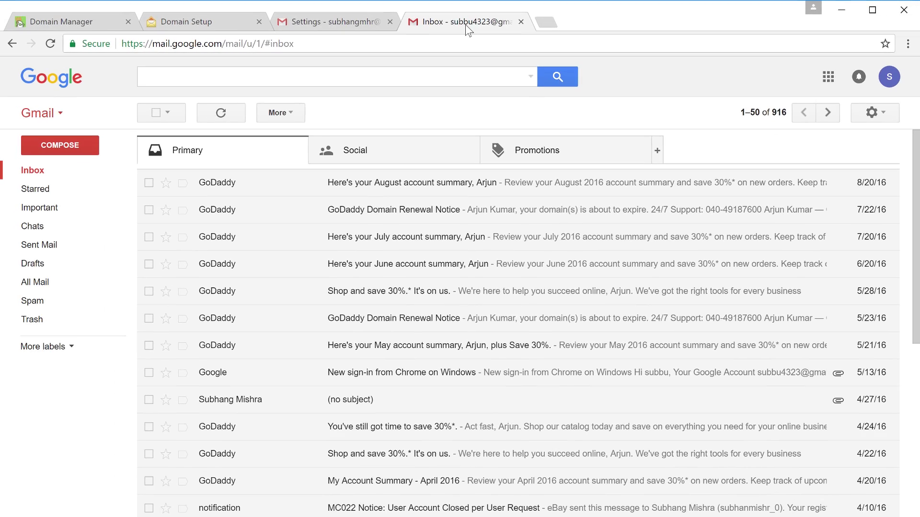
{"action": "left_click", "coordinate": [223, 119]}
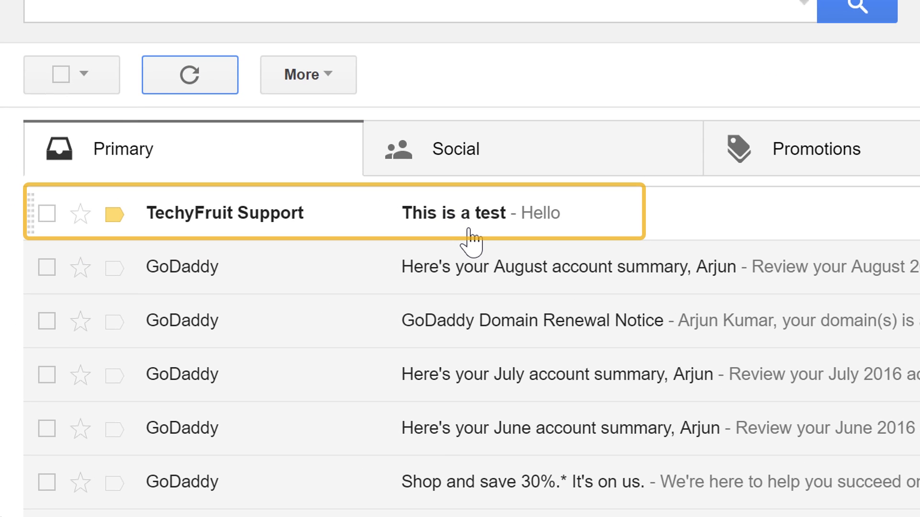
{"action": "left_click", "coordinate": [468, 229]}
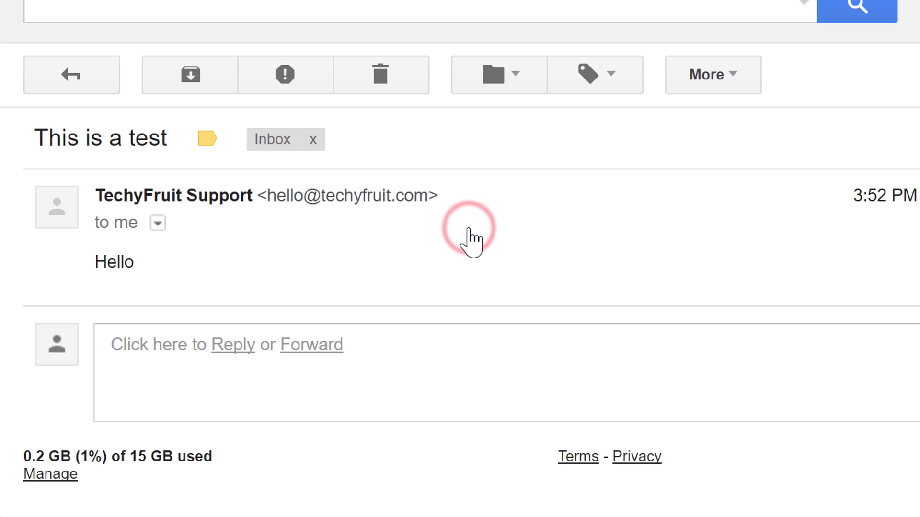
{"action": "left_click", "coordinate": [232, 353]}
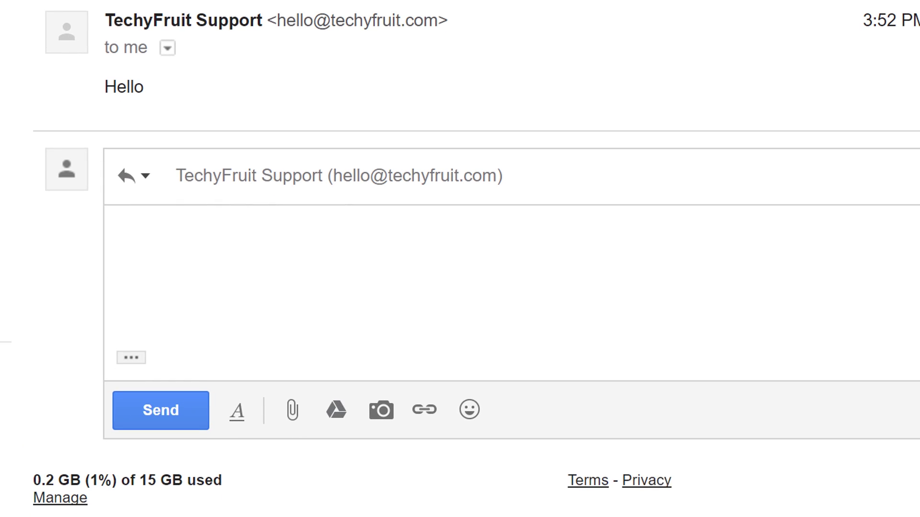
{"action": "type", "text": "It works"}
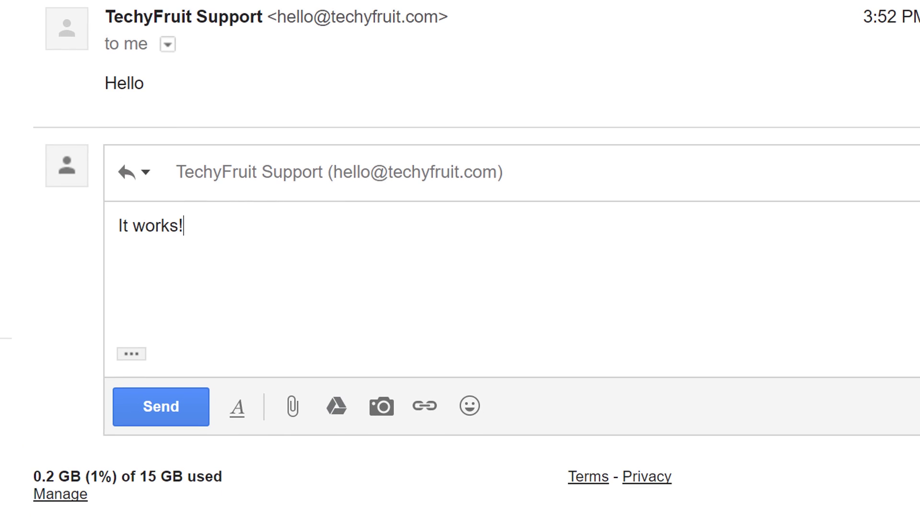
{"action": "type", "text": "!"}
{"action": "left_click", "coordinate": [165, 424]}
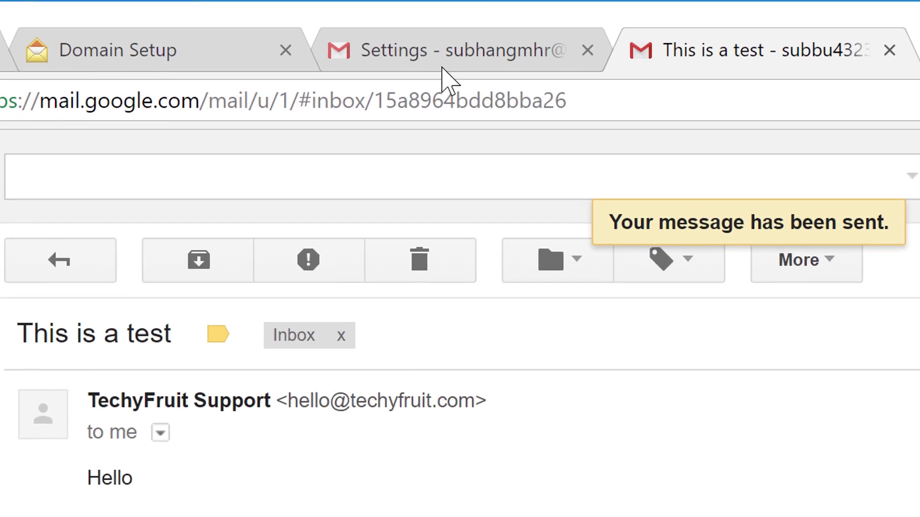
Step: Open the 'This is a test' thread to confirm the 'It works!' reply arrived
{"action": "left_click", "coordinate": [388, 41]}
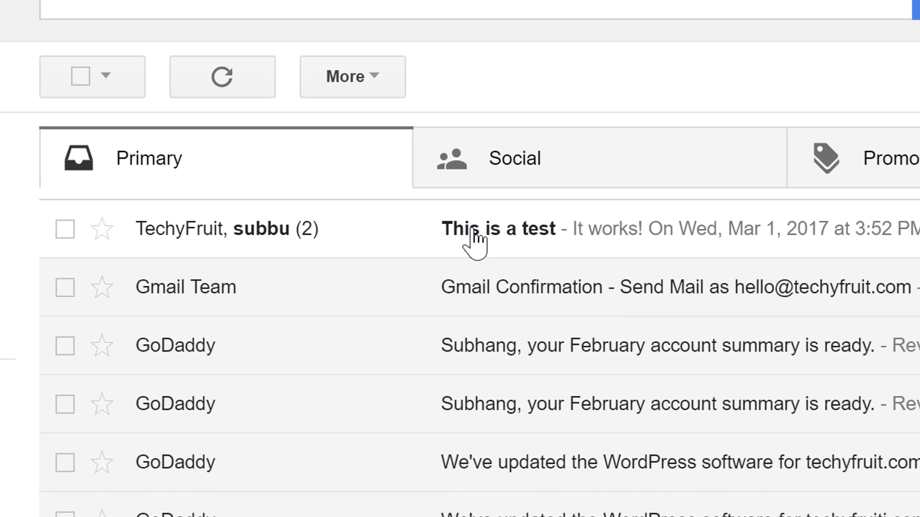
{"action": "left_click", "coordinate": [475, 242]}
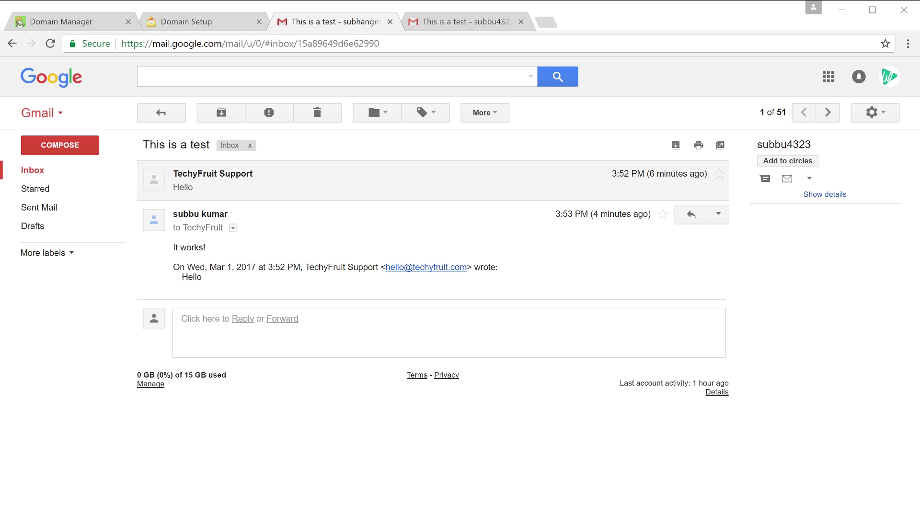
Step: Open the Workspace Email Control Center from GoDaddy's My Products
{"action": "left_click", "coordinate": [64, 26]}
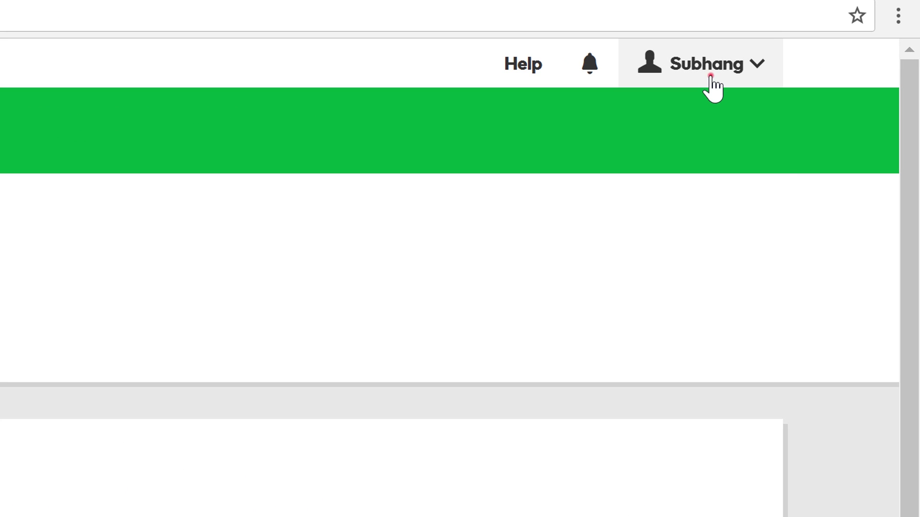
{"action": "left_click", "coordinate": [712, 88]}
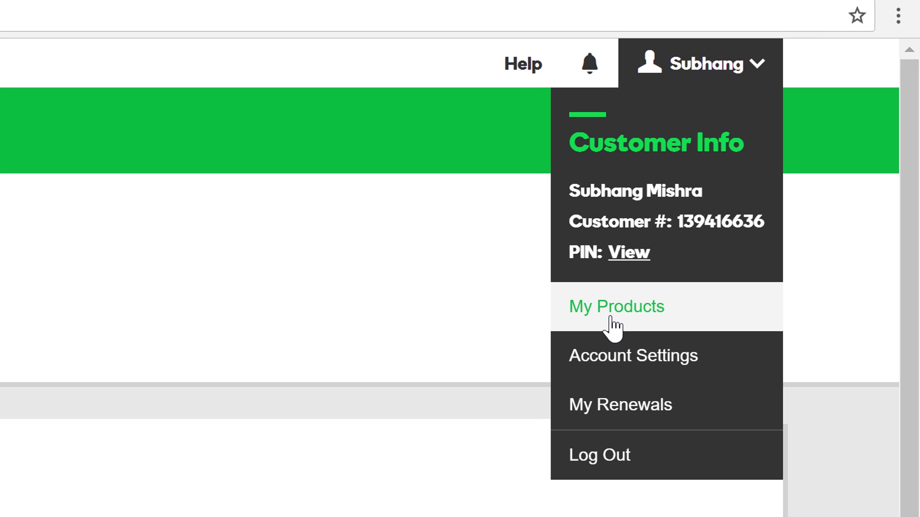
{"action": "left_click", "coordinate": [611, 318]}
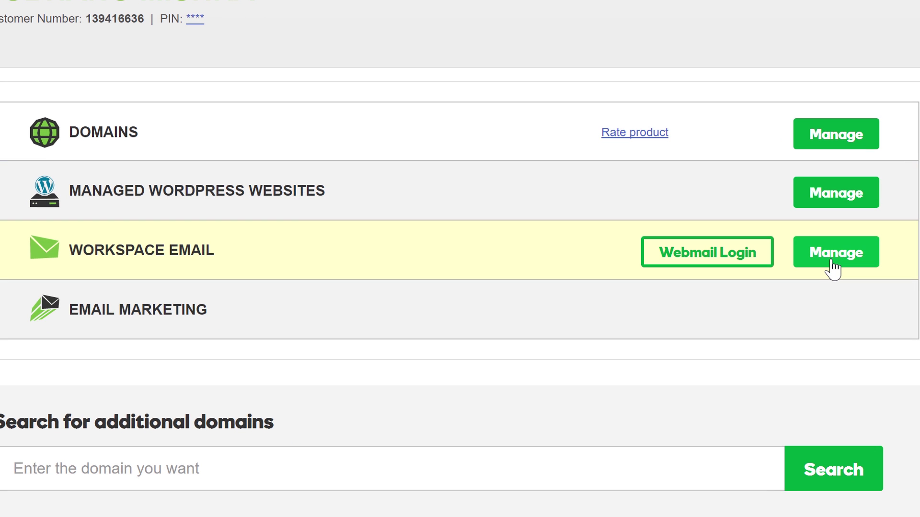
{"action": "left_click", "coordinate": [832, 263]}
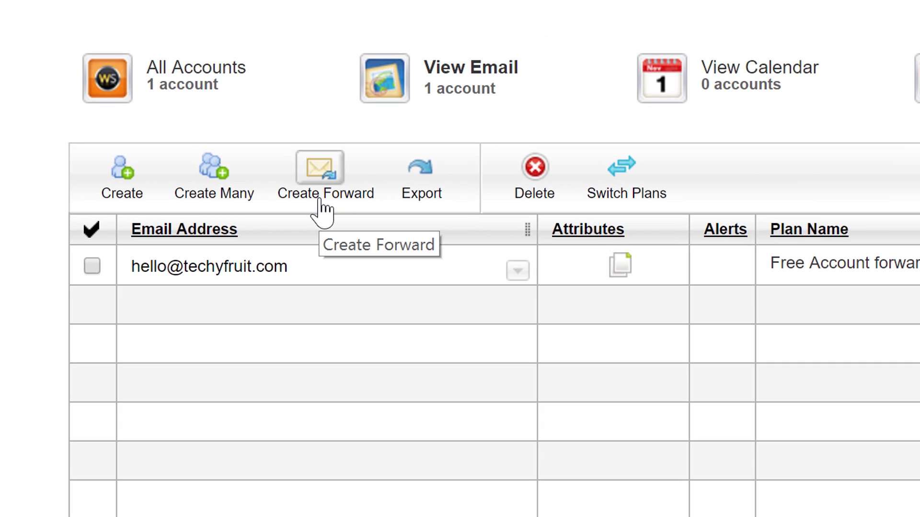
Step: Create a forward from a new techyfruit.com address to the Gmail account
{"action": "left_click", "coordinate": [320, 202]}
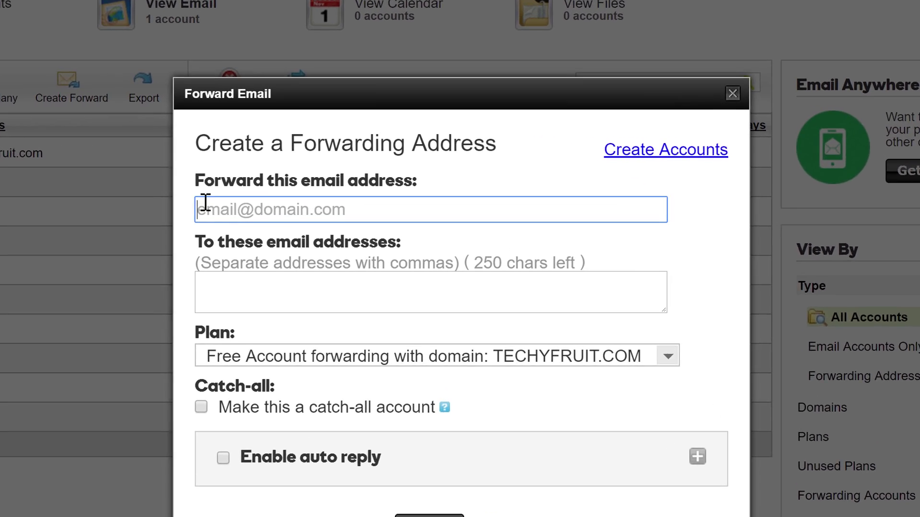
{"action": "left_click", "coordinate": [284, 188]}
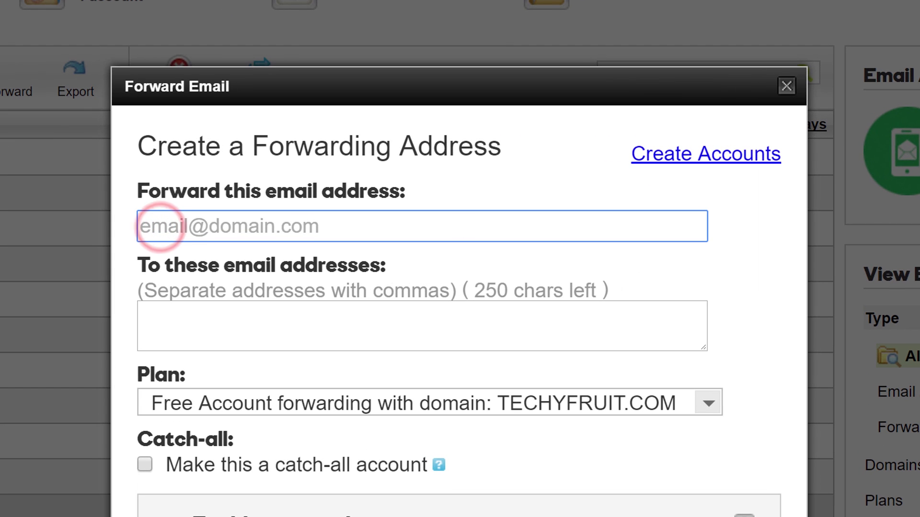
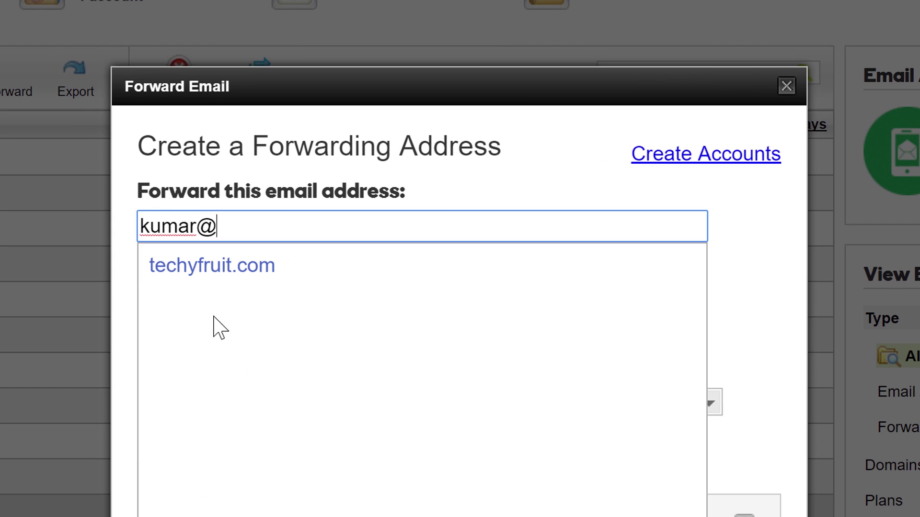
{"action": "left_click", "coordinate": [206, 268]}
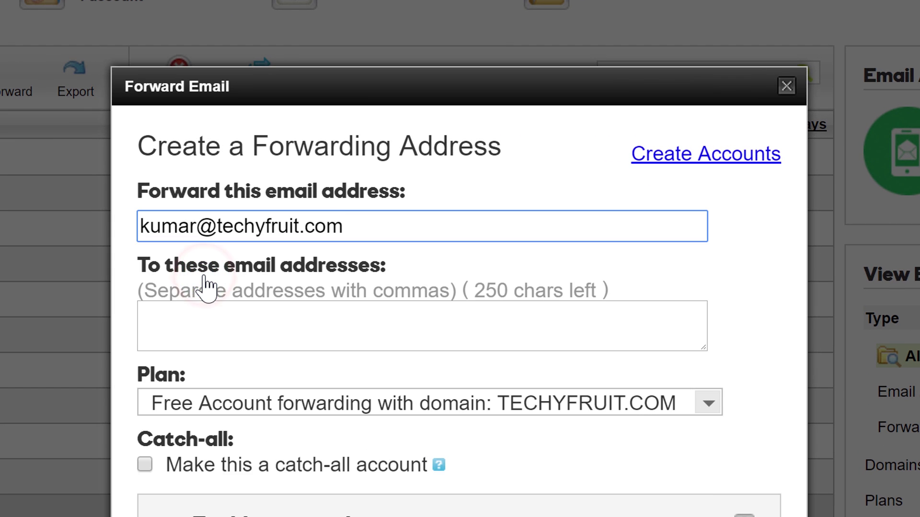
{"action": "left_click", "coordinate": [205, 332]}
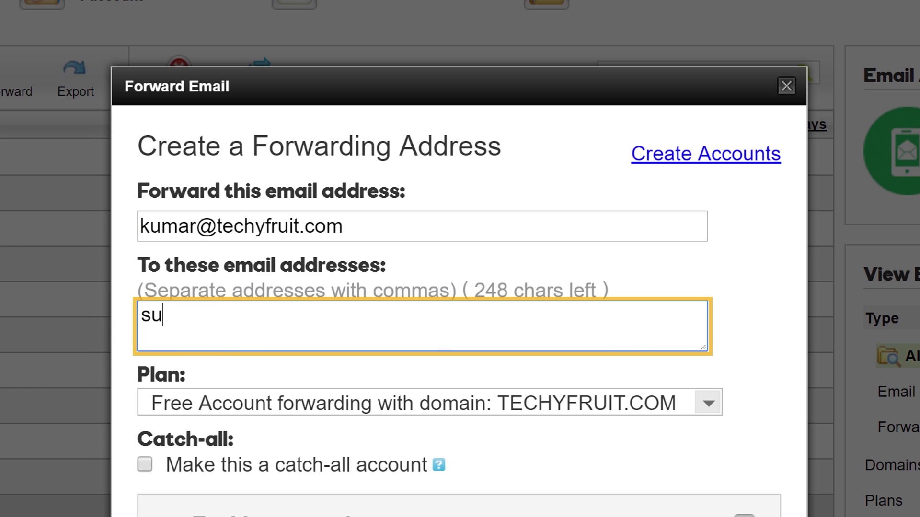
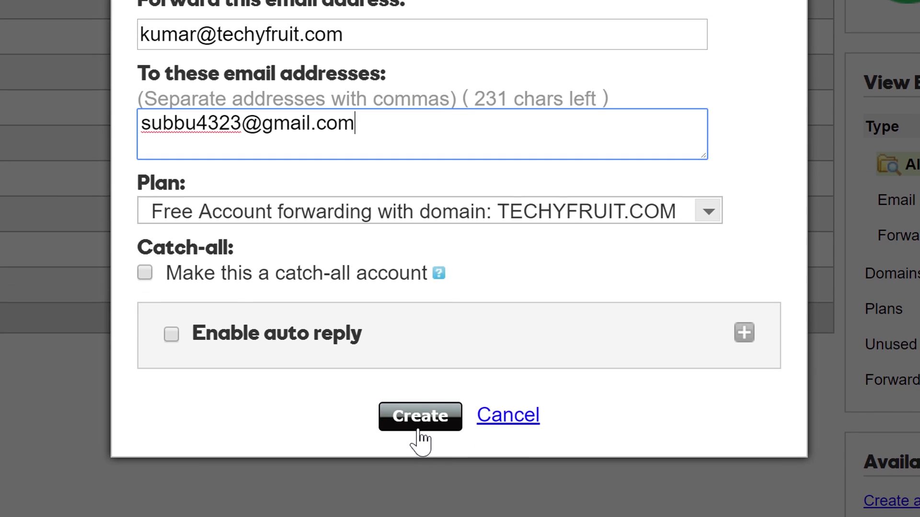
{"action": "left_click", "coordinate": [419, 422]}
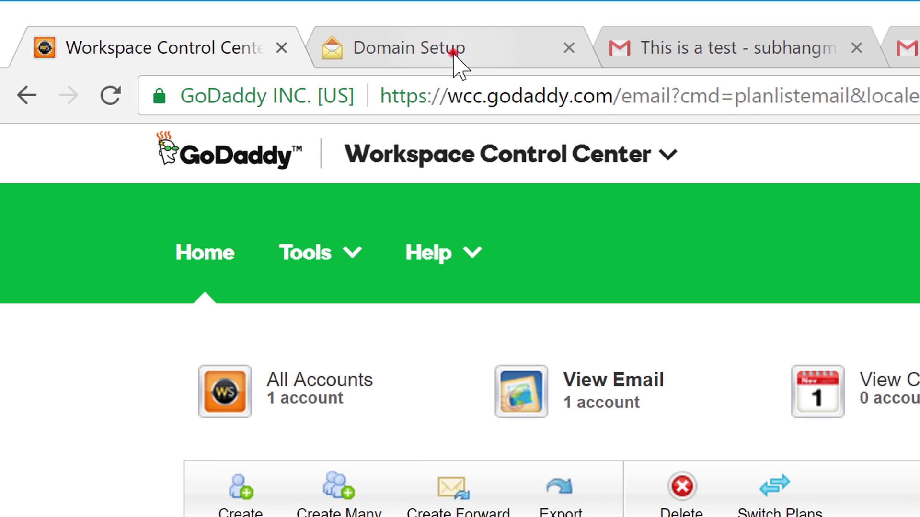
{"action": "left_click", "coordinate": [454, 53]}
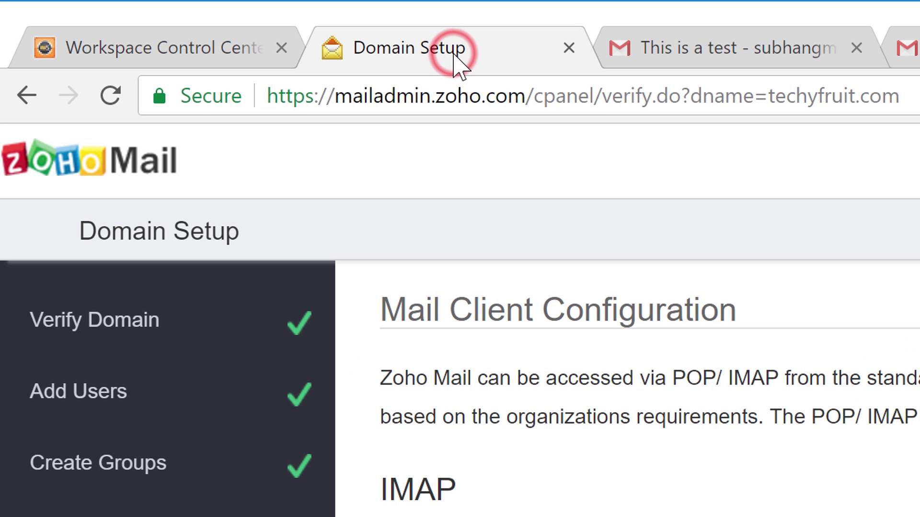
Step: Load mail.zoho.com and open the Control Panel from the settings gear
{"action": "key", "text": "ctrl+l"}
{"action": "type", "text": "mail.zoho.com"}
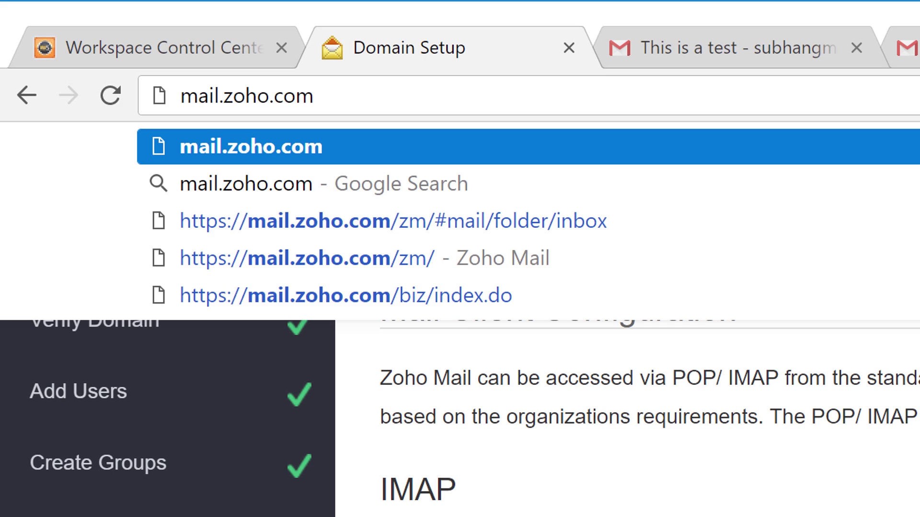
{"action": "key", "text": "Return"}
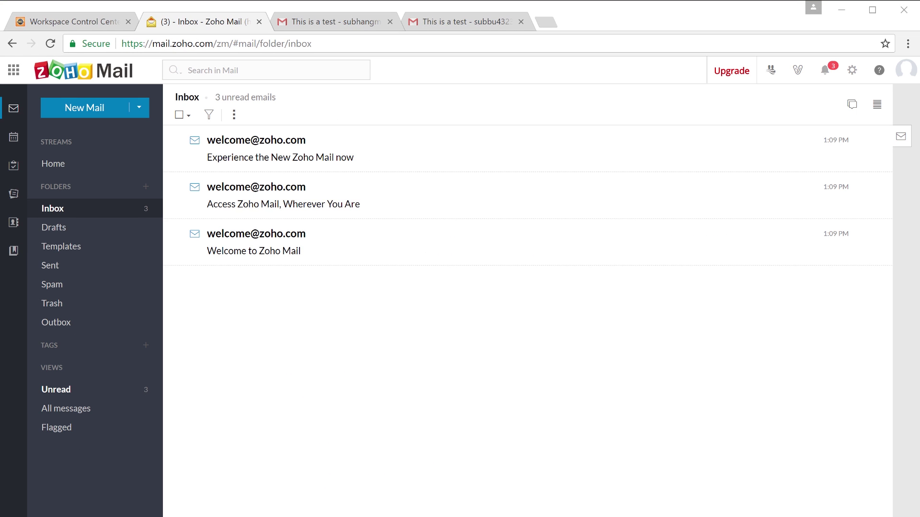
{"action": "left_click", "coordinate": [849, 76]}
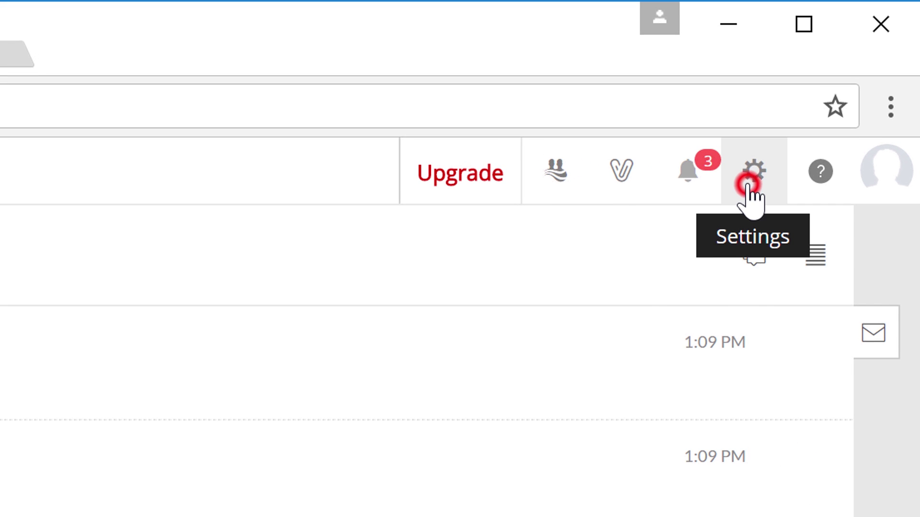
{"action": "left_click", "coordinate": [715, 312]}
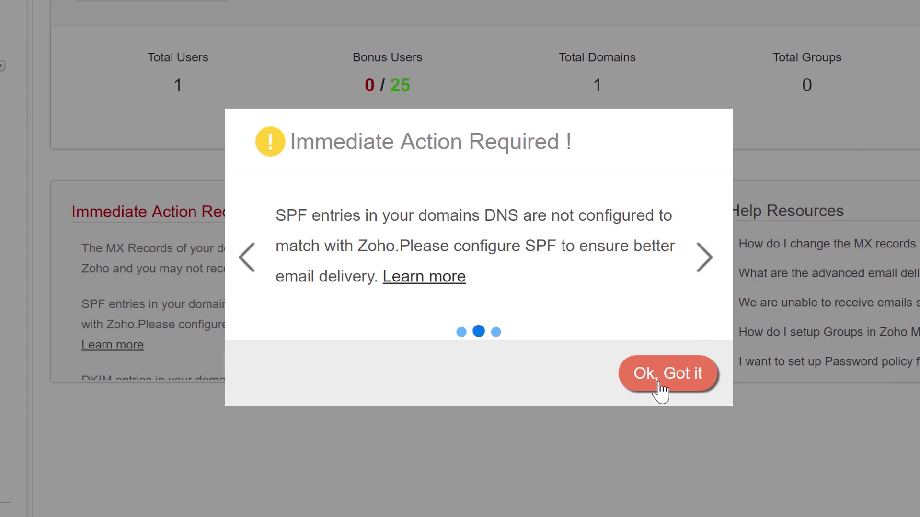
Step: In User Details, add a techyfruit.com user with first name, last name, email ID and password
{"action": "left_click", "coordinate": [659, 383]}
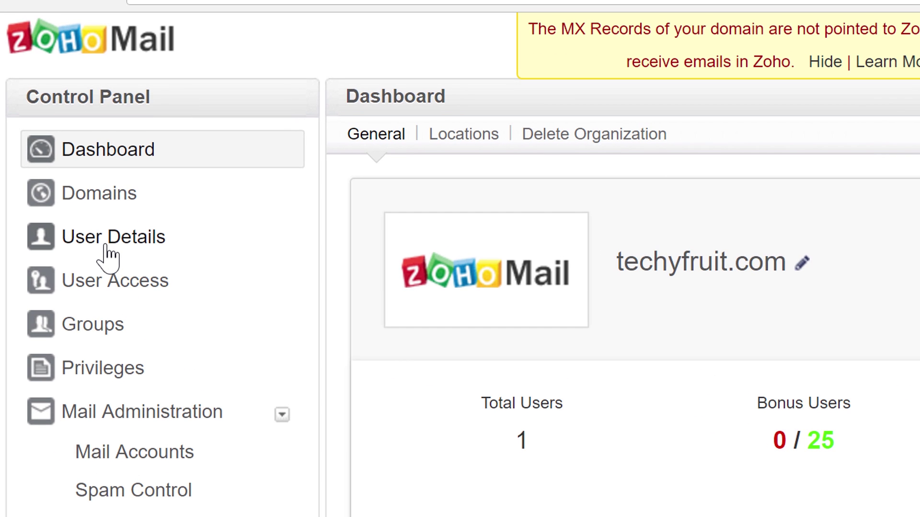
{"action": "left_click", "coordinate": [107, 243]}
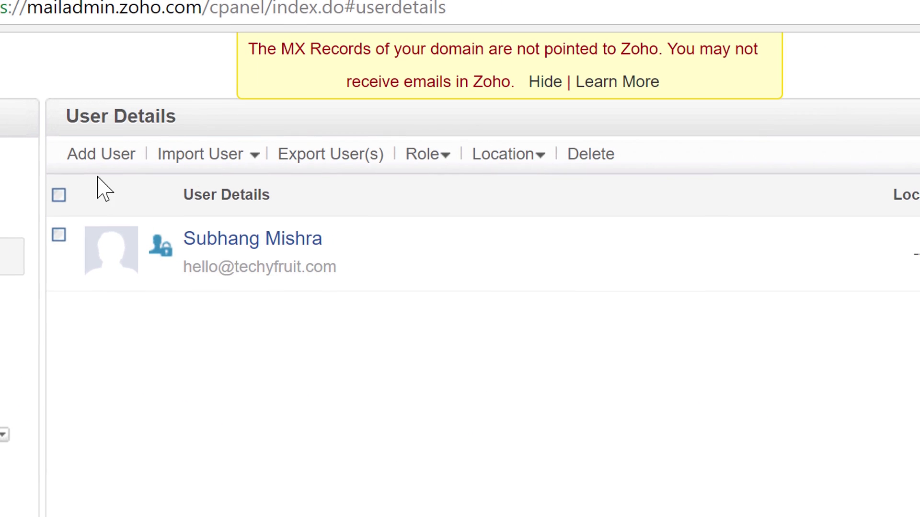
{"action": "left_click", "coordinate": [99, 160]}
{"action": "key", "text": "Tab"}
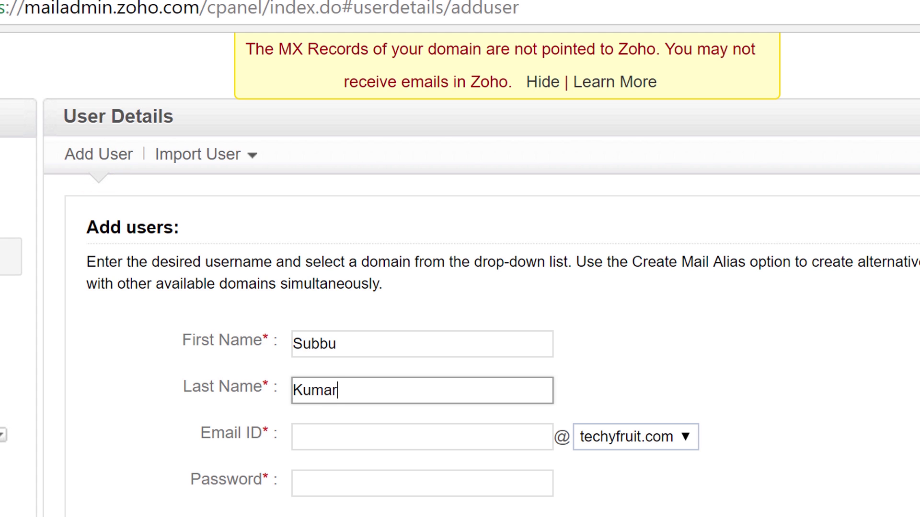
{"action": "key", "text": "Tab"}
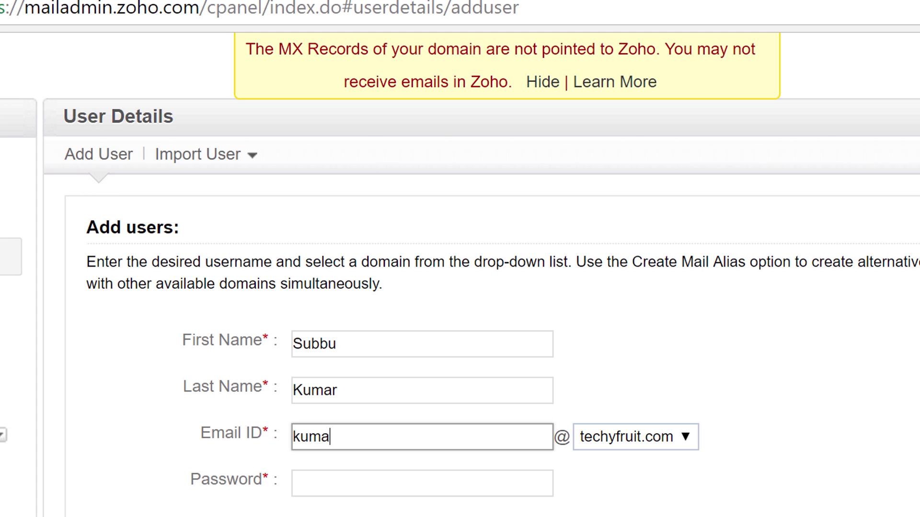
{"action": "key", "text": "Tab"}
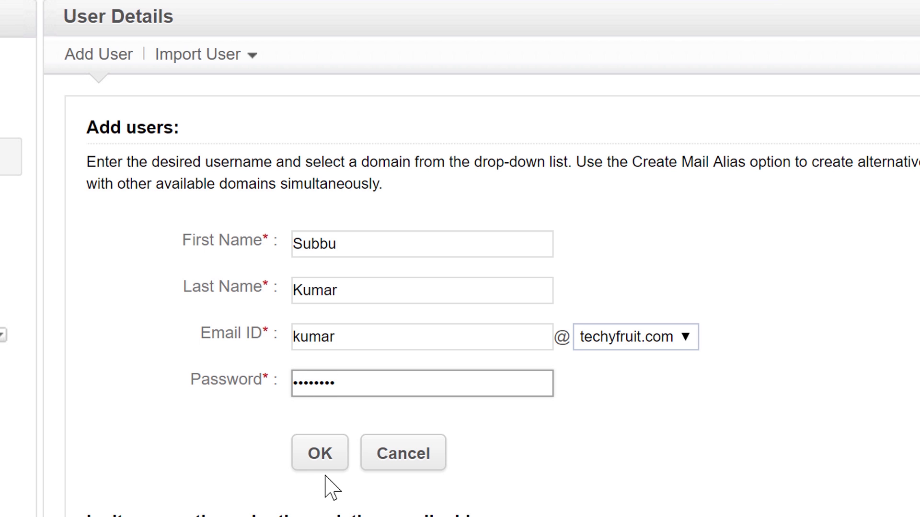
{"action": "left_click", "coordinate": [320, 461]}
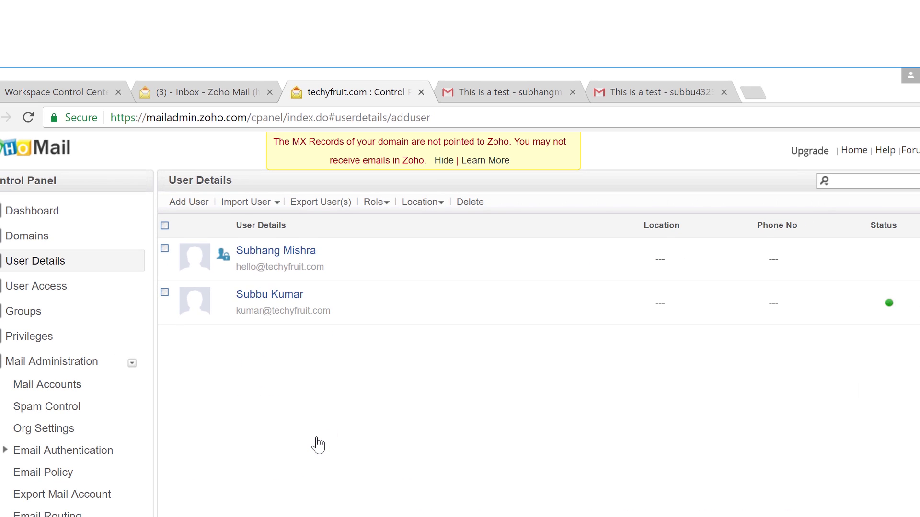
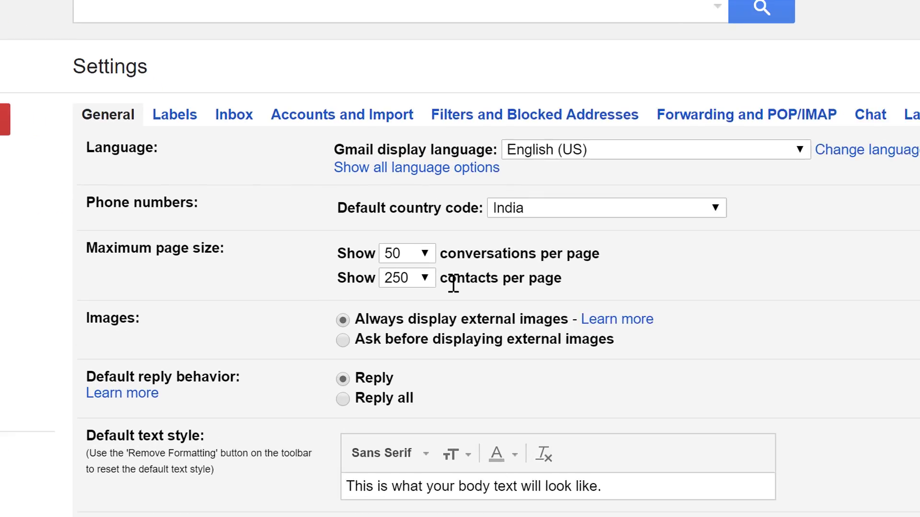
Step: From Accounts and Import, add a sender address with the capitalised name and techyfruit.com address
{"action": "left_click", "coordinate": [340, 119]}
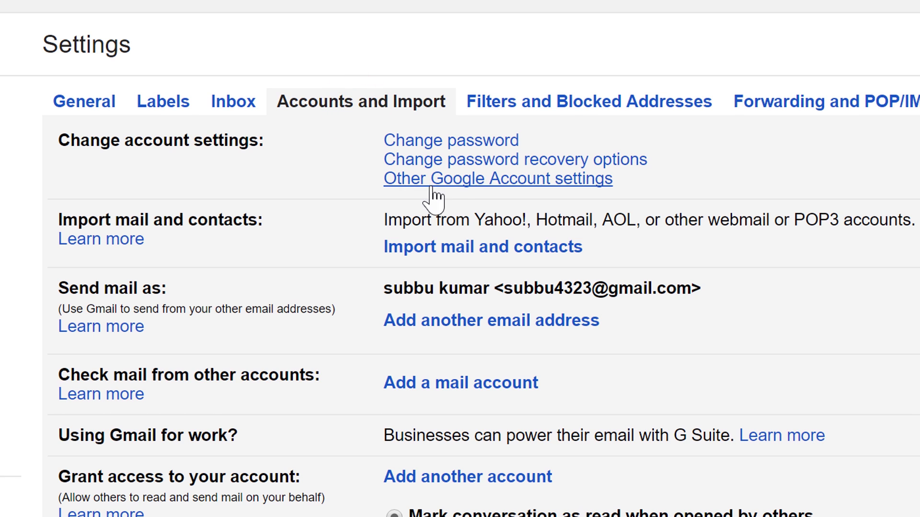
{"action": "left_click", "coordinate": [476, 329]}
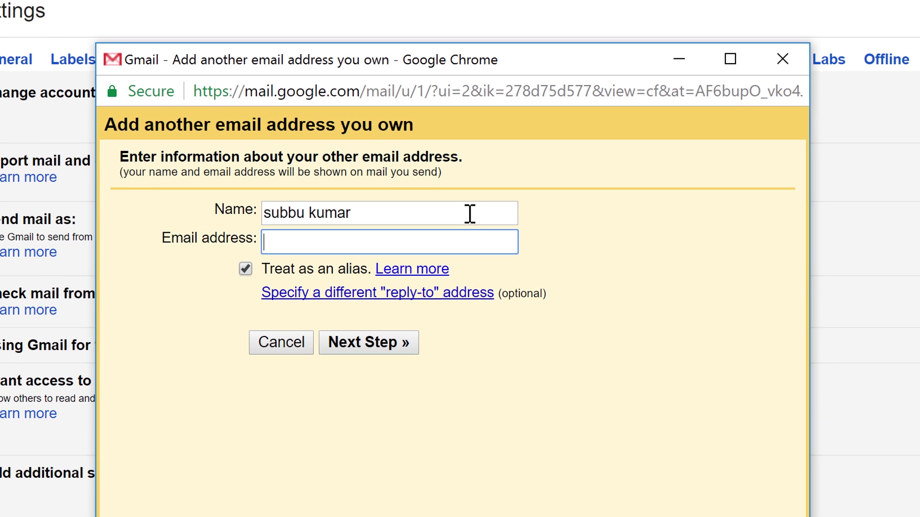
{"action": "left_click", "coordinate": [623, 279]}
{"action": "triple_click", "coordinate": [469, 213]}
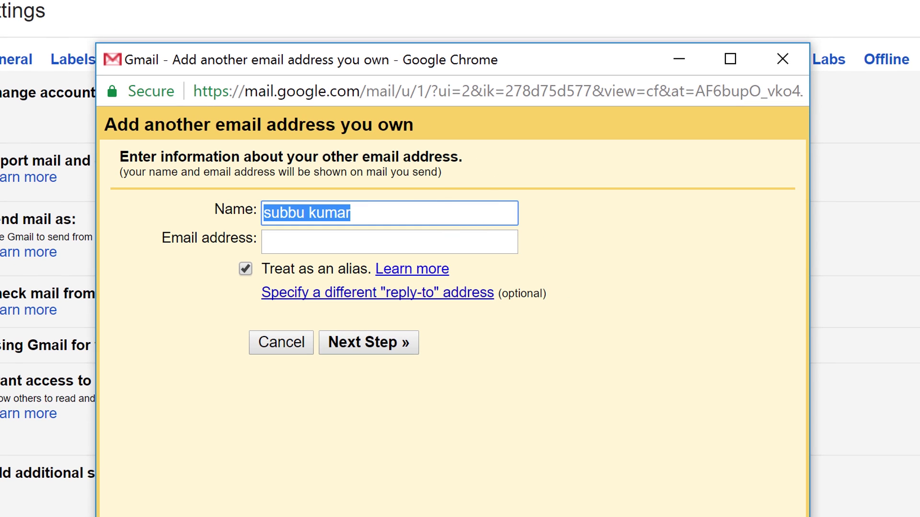
{"action": "type", "text": "Subbu K"}
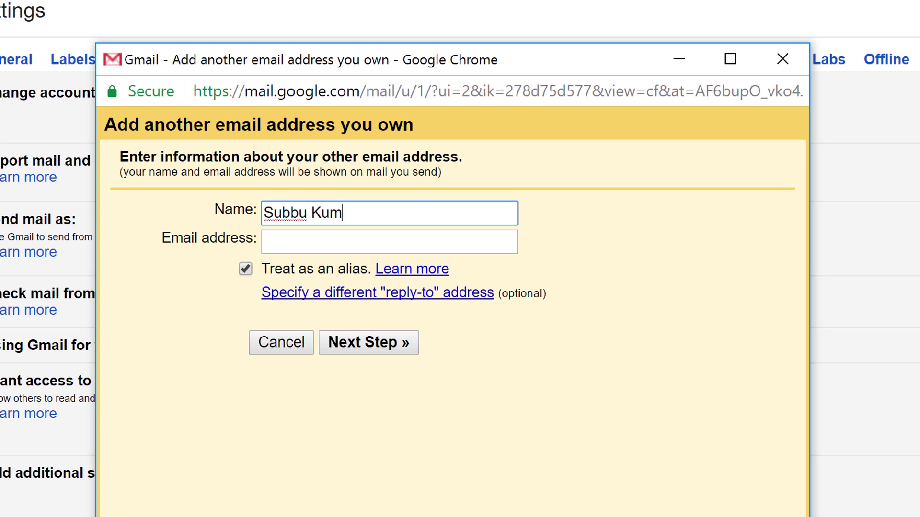
{"action": "left_click", "coordinate": [335, 242]}
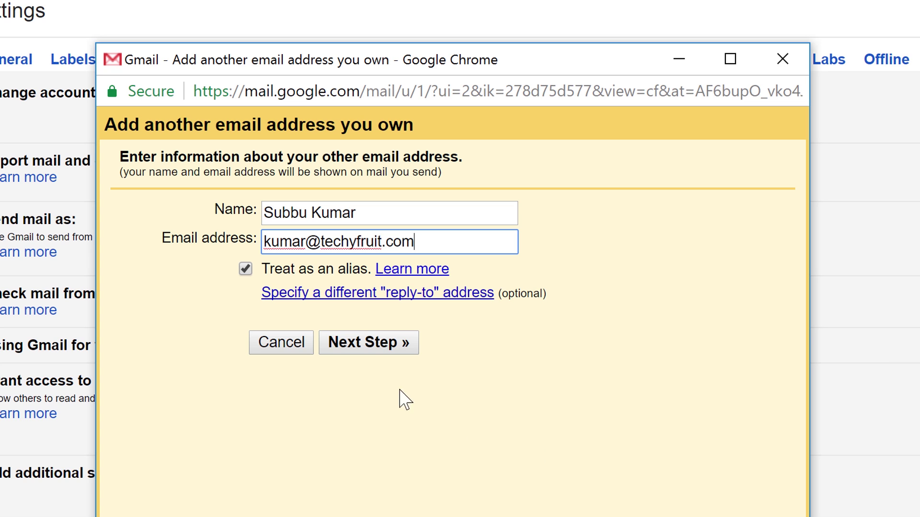
{"action": "left_click", "coordinate": [358, 342]}
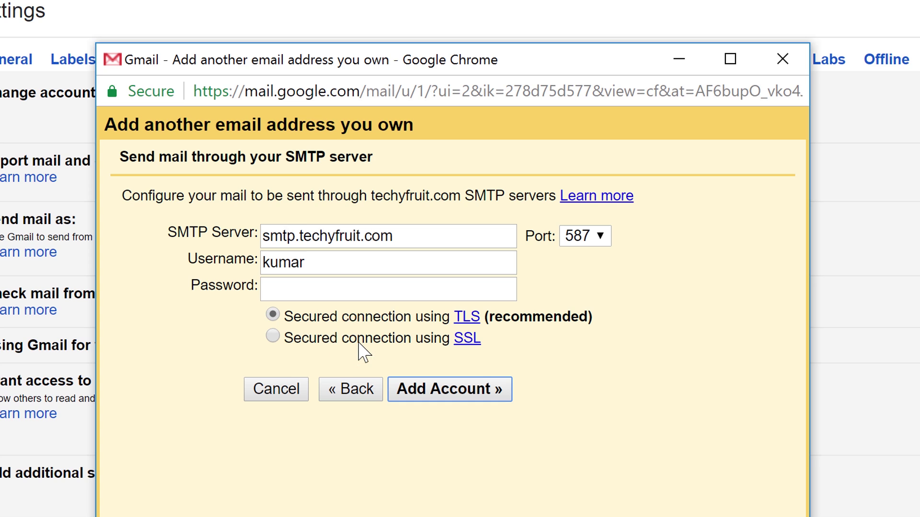
Step: Change the SMTP server to smtp.zoho.com on port 465, with the full address as username
{"action": "double_click", "coordinate": [304, 231]}
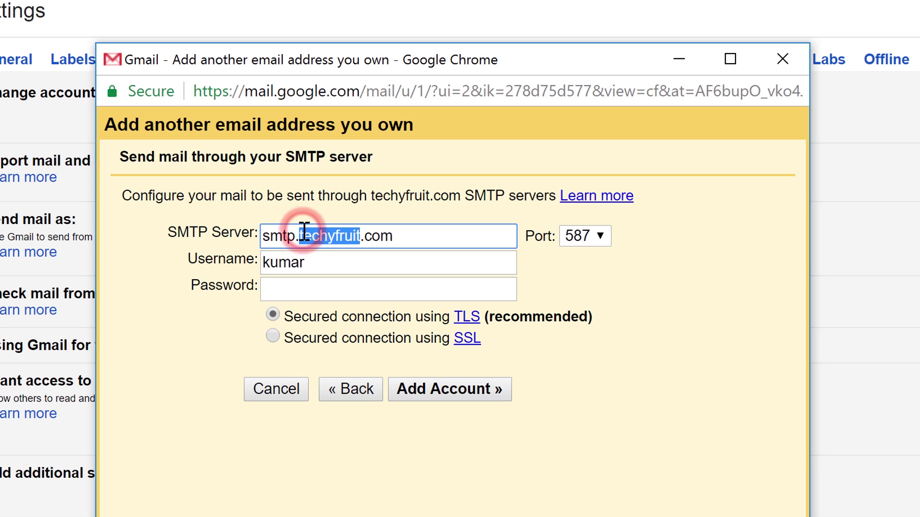
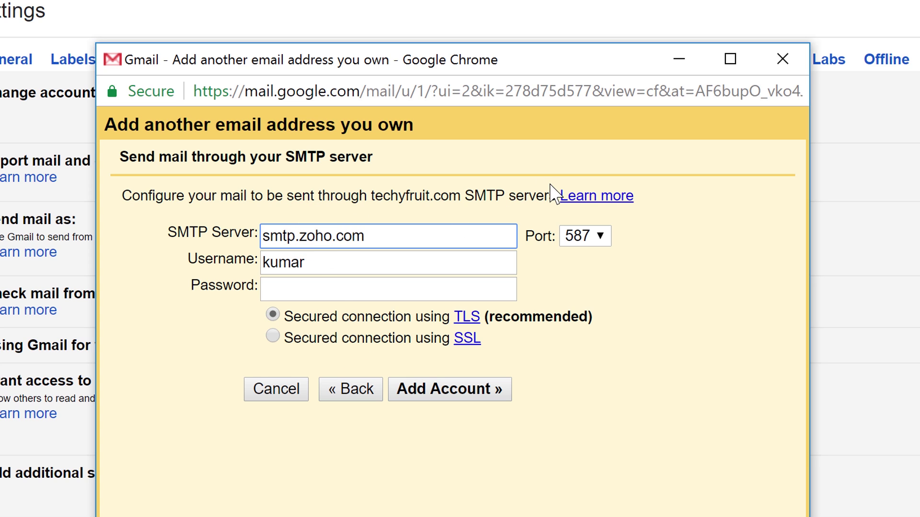
{"action": "left_click", "coordinate": [571, 234]}
{"action": "left_click", "coordinate": [582, 275]}
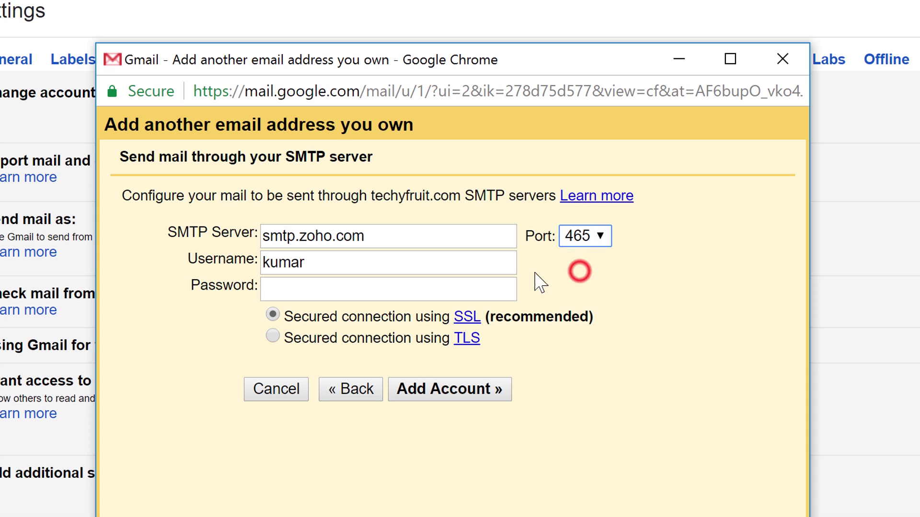
{"action": "left_click", "coordinate": [437, 263]}
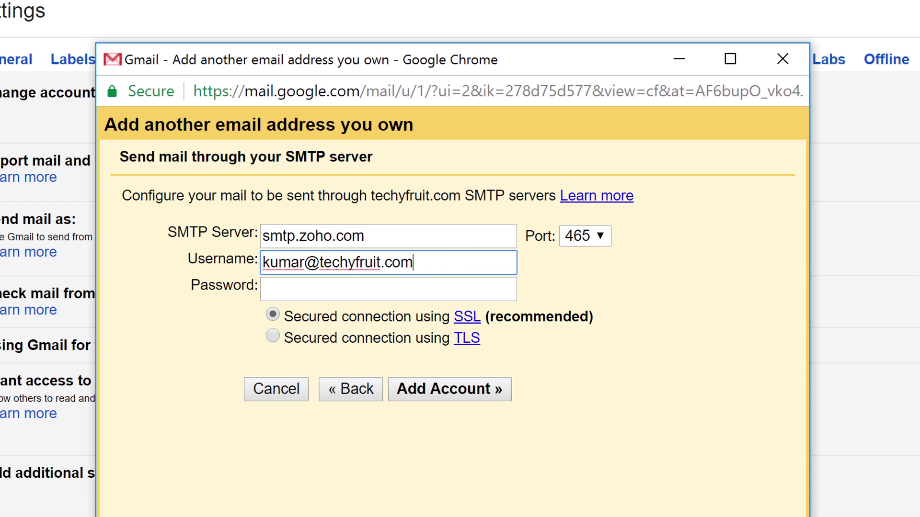
Step: Enter the account password, add the account, and move the verification window aside
{"action": "left_click", "coordinate": [388, 289]}
{"action": "type", "text": "••"}
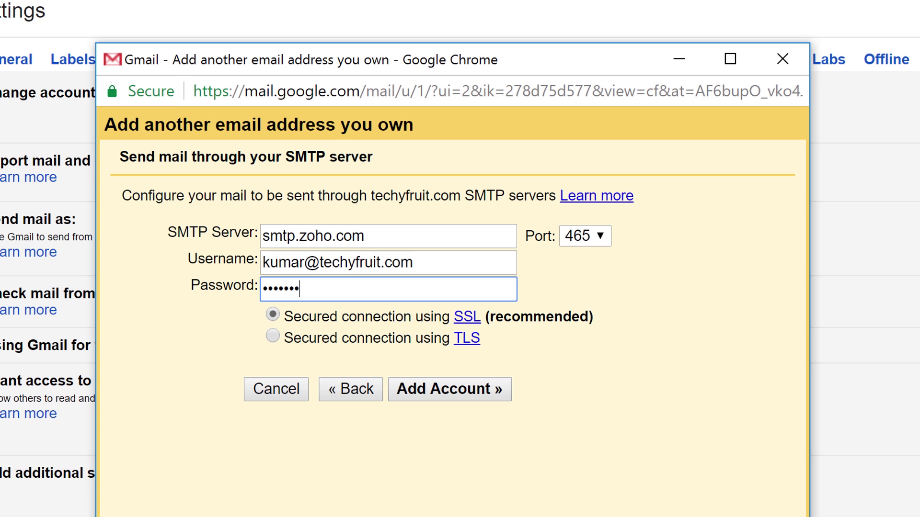
{"action": "left_click", "coordinate": [441, 390]}
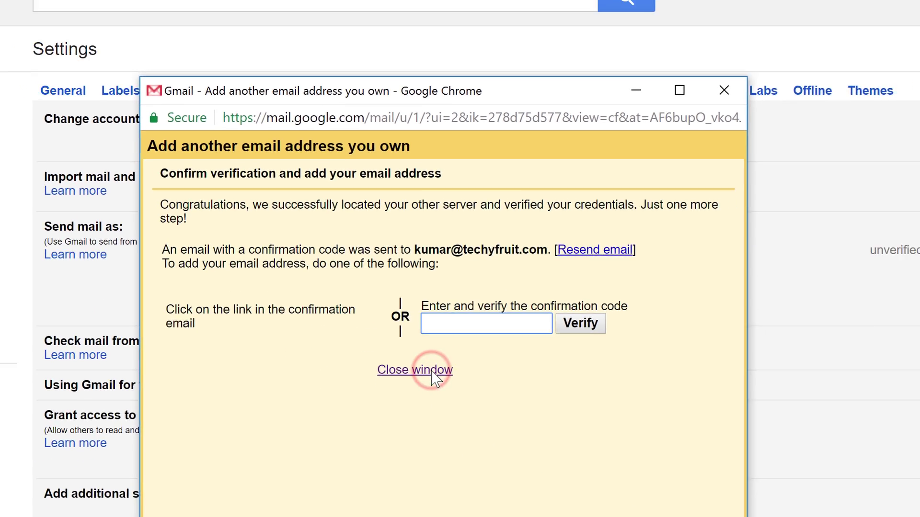
{"action": "left_click_drag", "start_coordinate": [402, 91], "coordinate": [729, 293]}
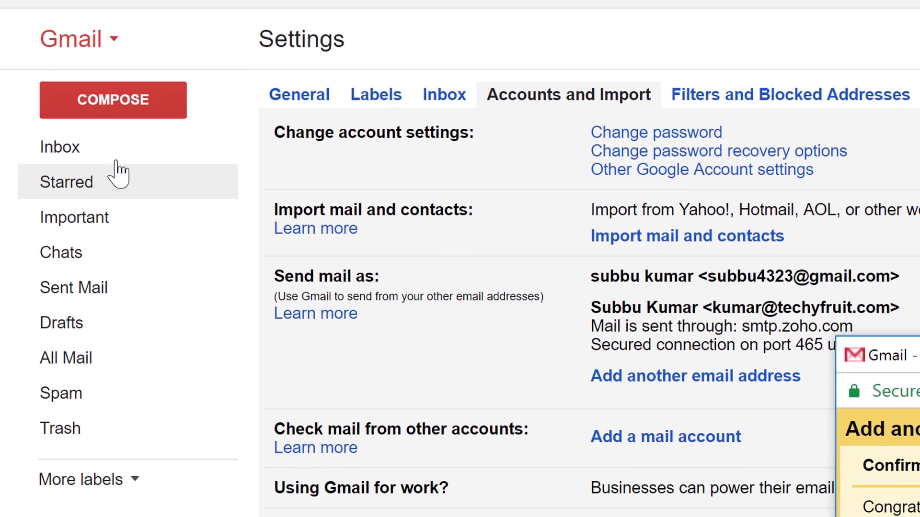
Step: Copy the confirmation code from the Gmail Confirmation email in the inbox
{"action": "left_click", "coordinate": [57, 173]}
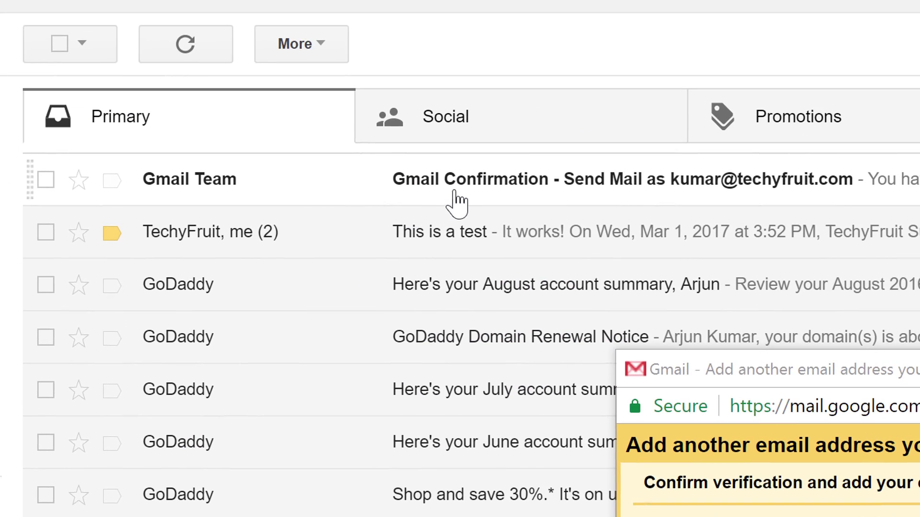
{"action": "left_click", "coordinate": [462, 192]}
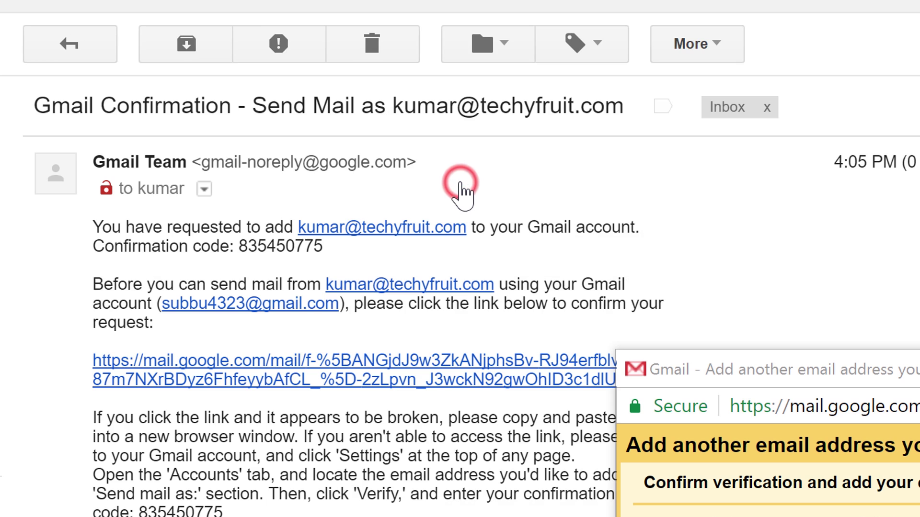
{"action": "left_click_drag", "start_coordinate": [239, 245], "coordinate": [325, 247]}
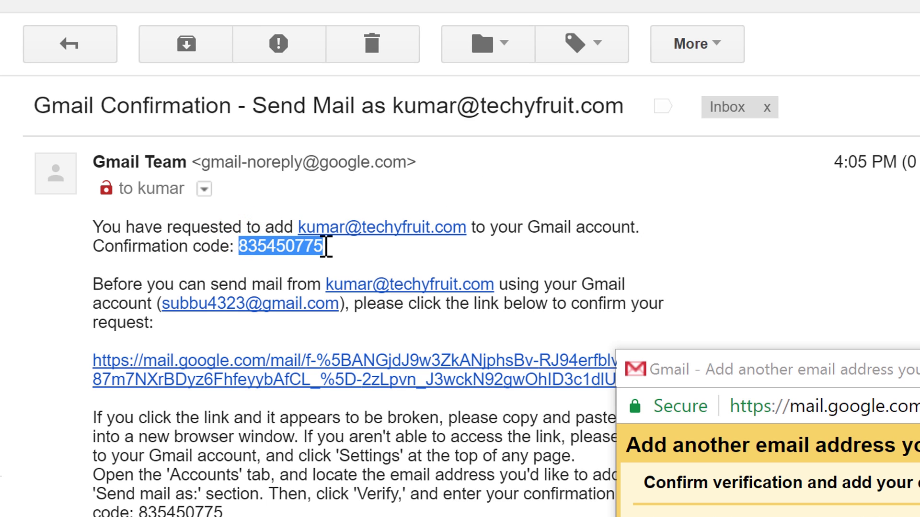
{"action": "right_click", "coordinate": [269, 247]}
{"action": "left_click", "coordinate": [322, 267]}
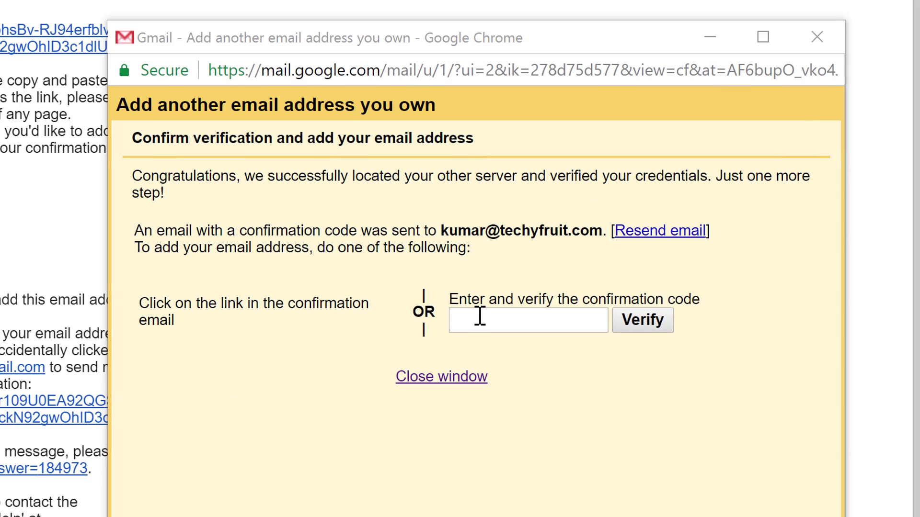
Step: Paste the code into the confirmation field and verify the new address
{"action": "right_click", "coordinate": [476, 316]}
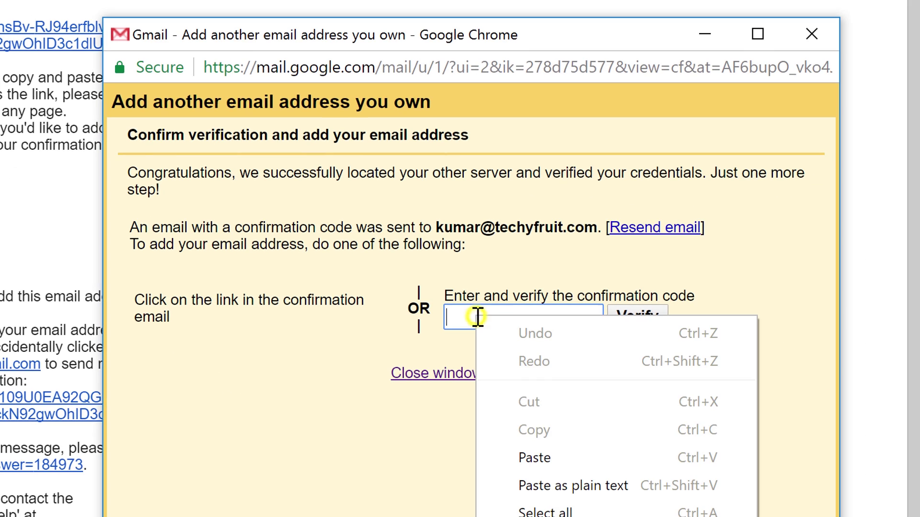
{"action": "left_click", "coordinate": [549, 474]}
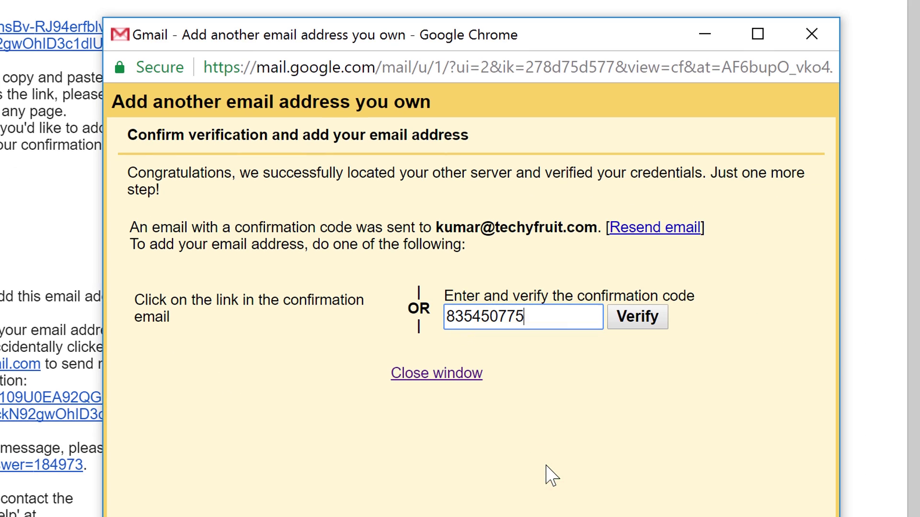
{"action": "left_click", "coordinate": [640, 318]}
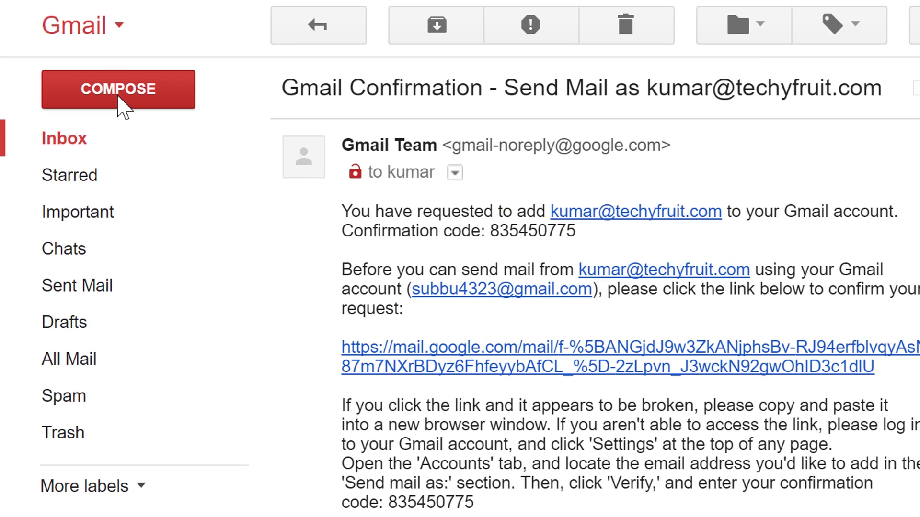
Step: Start a new message from the techyfruit.com address addressed to TechyFruit Support
{"action": "left_click", "coordinate": [118, 89]}
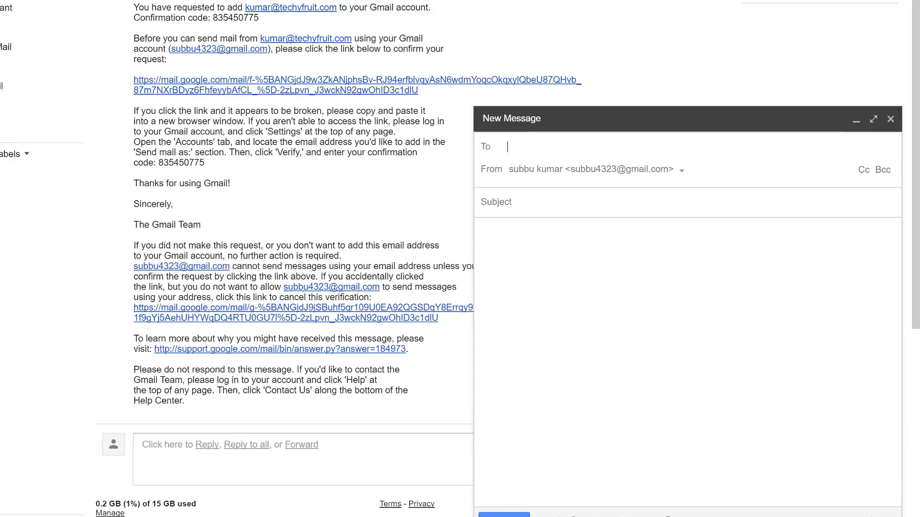
{"action": "left_click", "coordinate": [387, 204]}
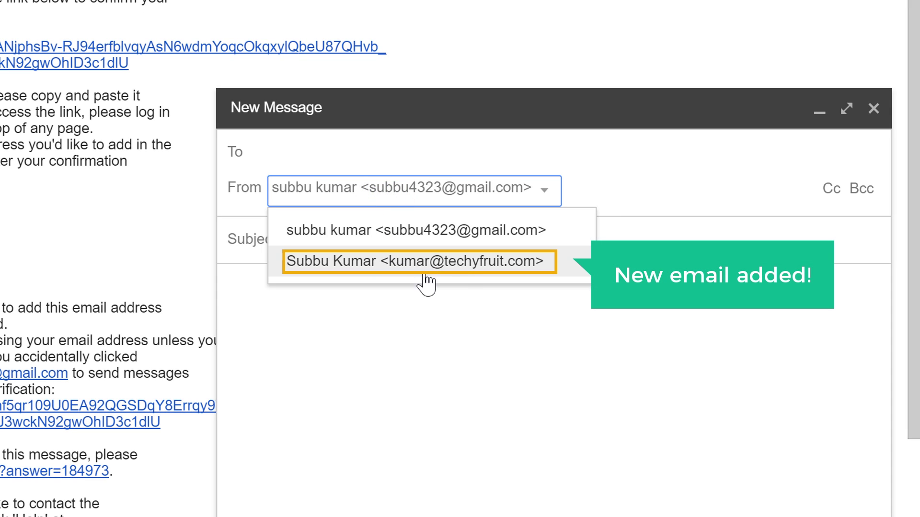
{"action": "left_click", "coordinate": [468, 271]}
{"action": "left_click", "coordinate": [441, 149]}
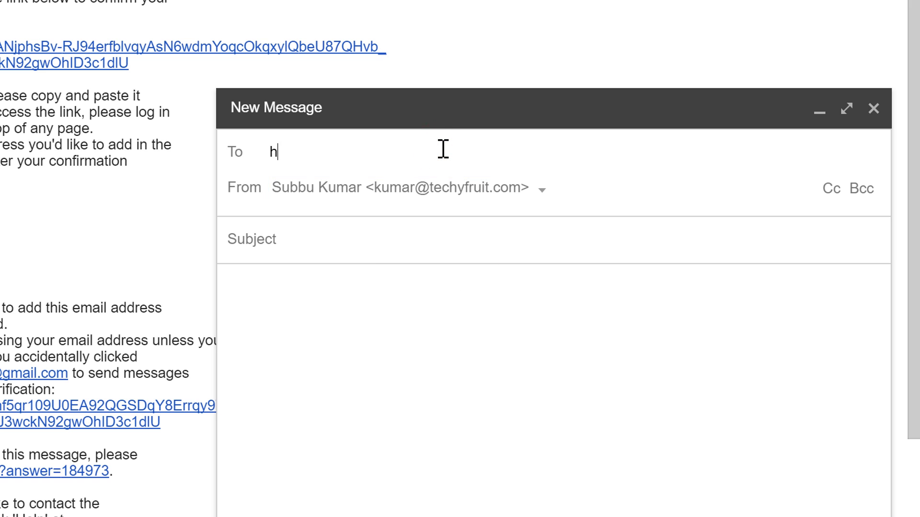
{"action": "left_click", "coordinate": [431, 200]}
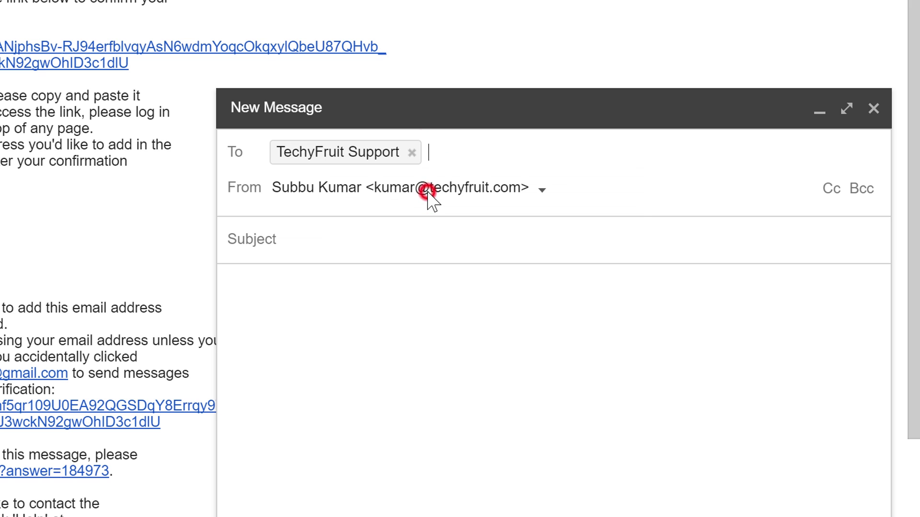
Step: Give it subject 'Test' and body 'Test again', then send it
{"action": "left_click", "coordinate": [411, 243]}
{"action": "type", "text": "Test"}
{"action": "key", "text": "Tab"}
{"action": "type", "text": "Test a"}
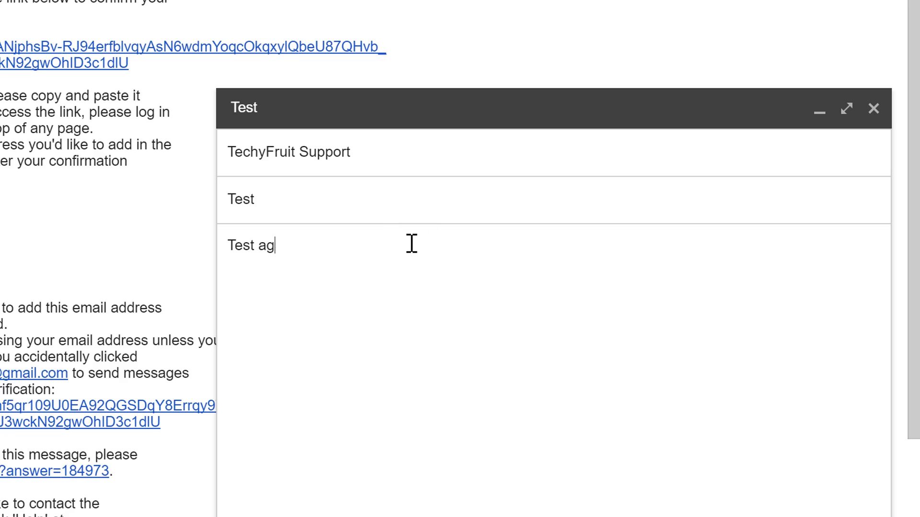
{"action": "type", "text": "gain"}
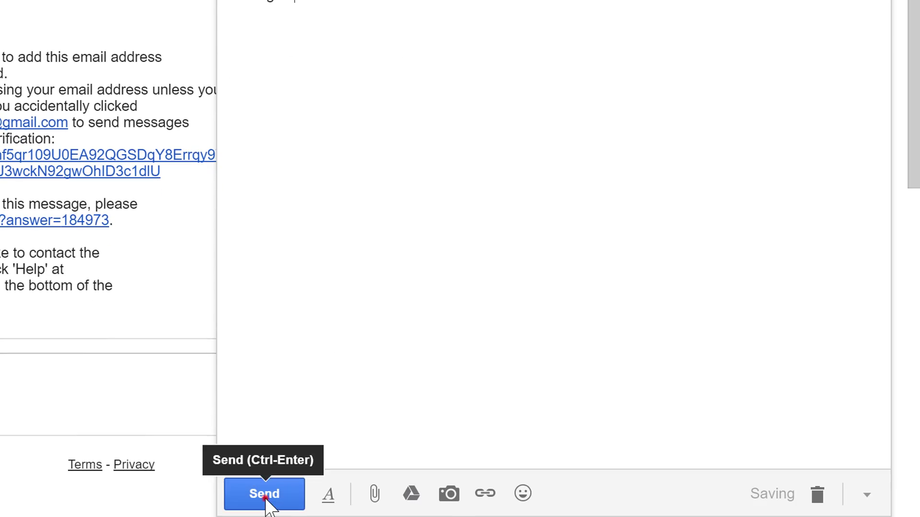
{"action": "left_click", "coordinate": [265, 496]}
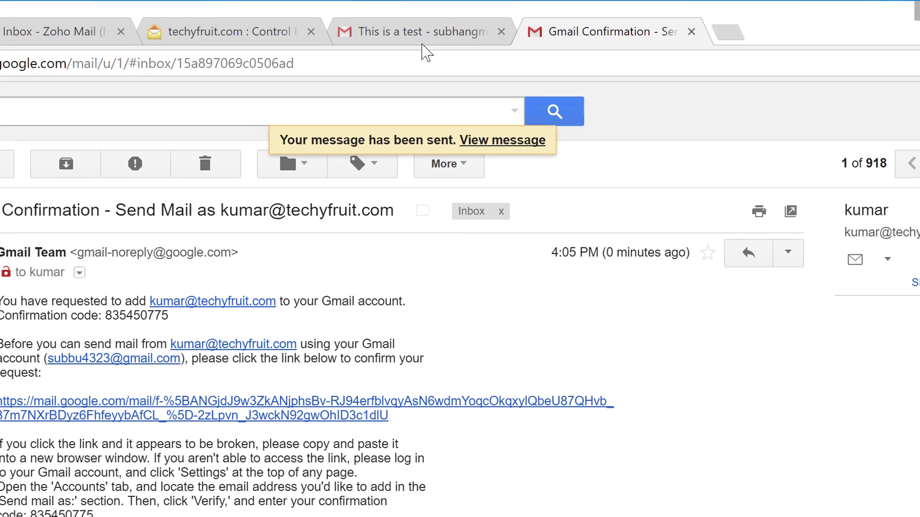
Step: In the receiving account's Gmail, open the newly arrived Test message from the inbox
{"action": "left_click", "coordinate": [461, 24]}
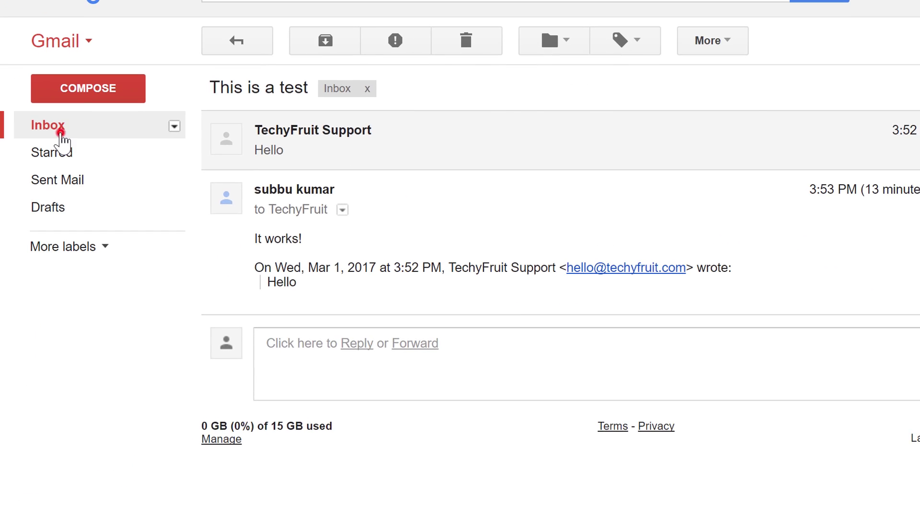
{"action": "left_click", "coordinate": [61, 134]}
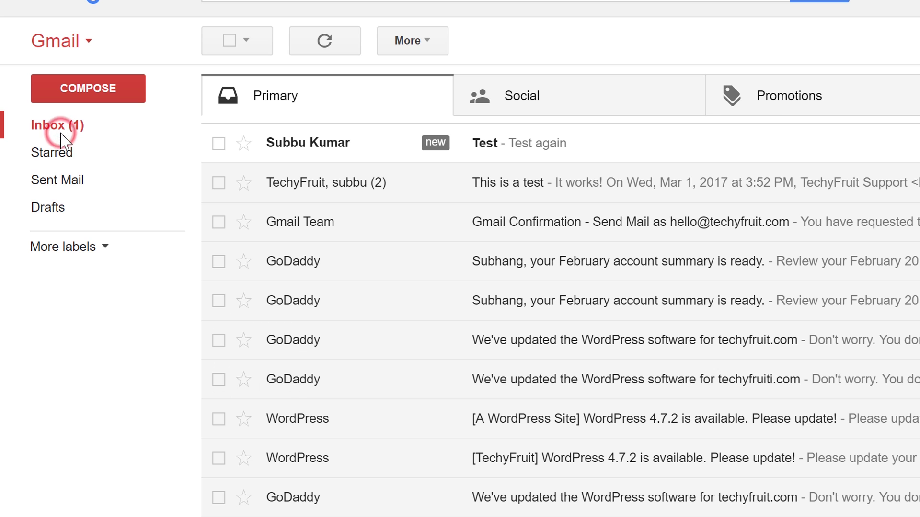
{"action": "left_click", "coordinate": [463, 157]}
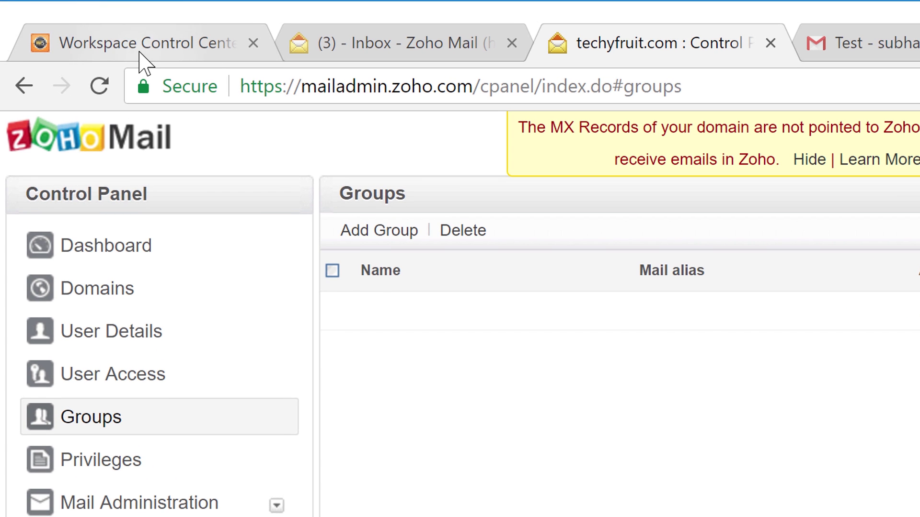
{"action": "left_click", "coordinate": [70, 25]}
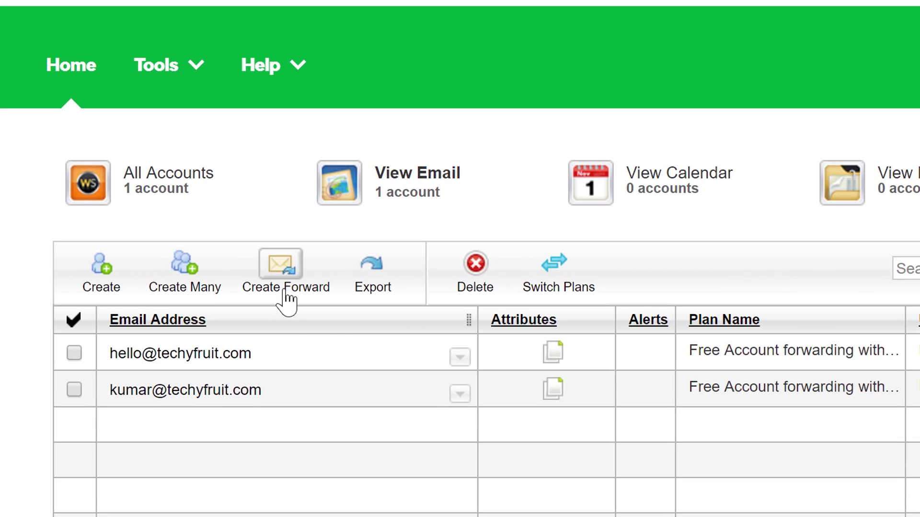
{"action": "left_click", "coordinate": [286, 291]}
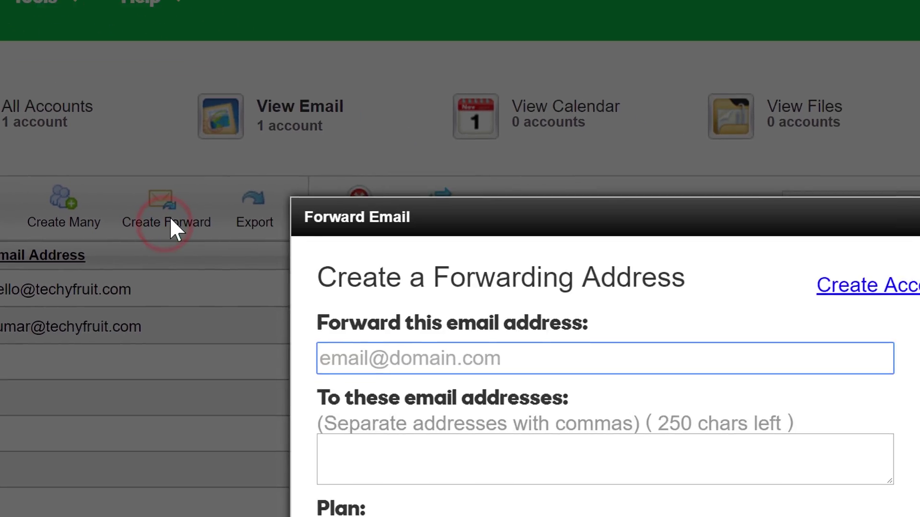
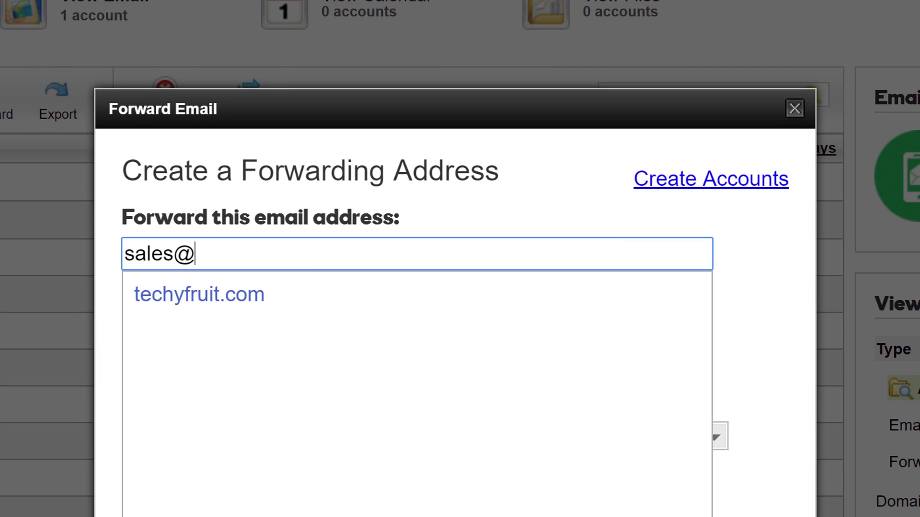
{"action": "left_click", "coordinate": [229, 306]}
{"action": "left_click", "coordinate": [237, 363]}
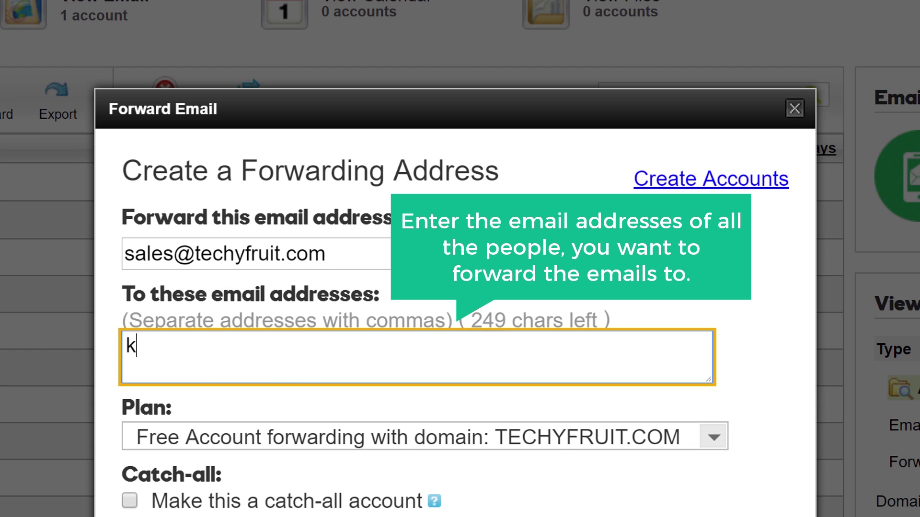
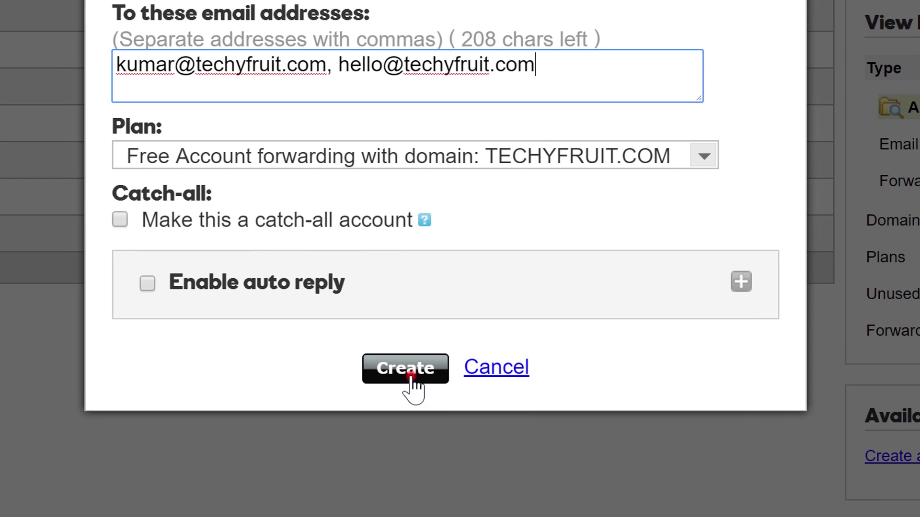
{"action": "left_click", "coordinate": [411, 405]}
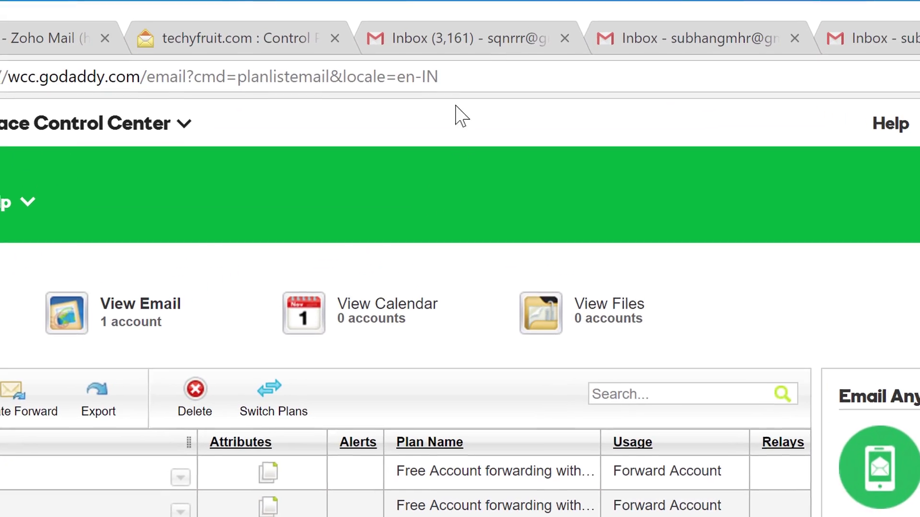
{"action": "left_click", "coordinate": [470, 22]}
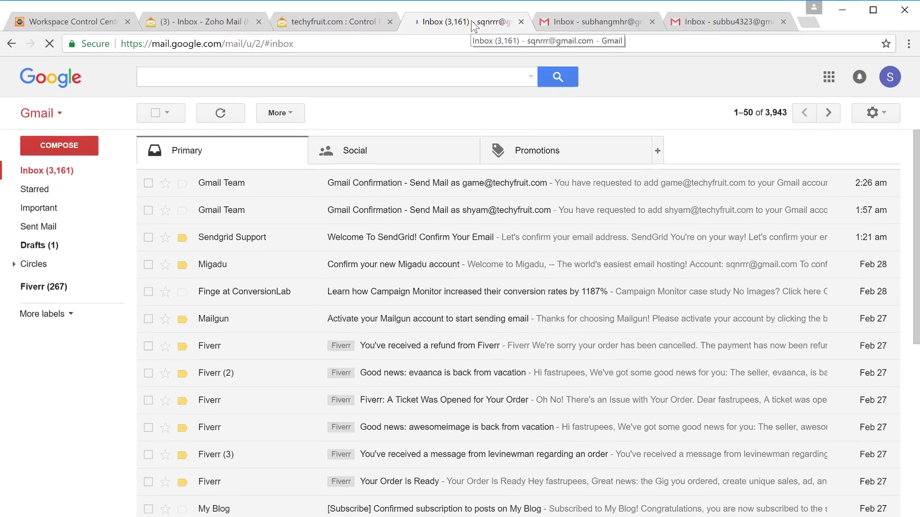
Step: Reload Gmail and compose a message to the sales address with subject 'Group mail test'
{"action": "key", "text": "F5"}
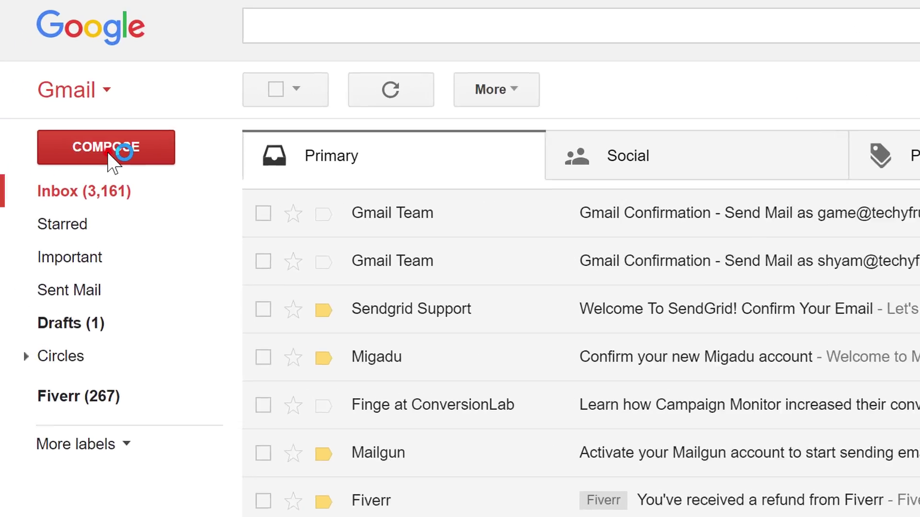
{"action": "left_click", "coordinate": [76, 148]}
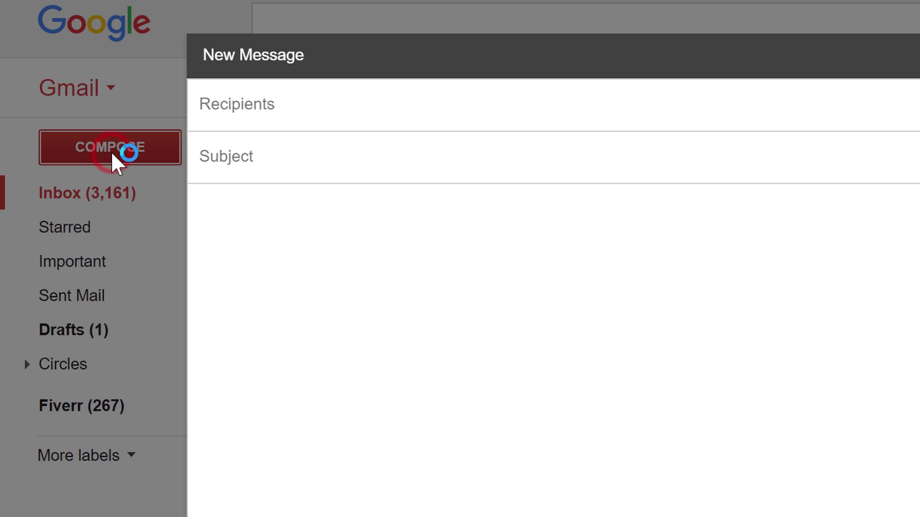
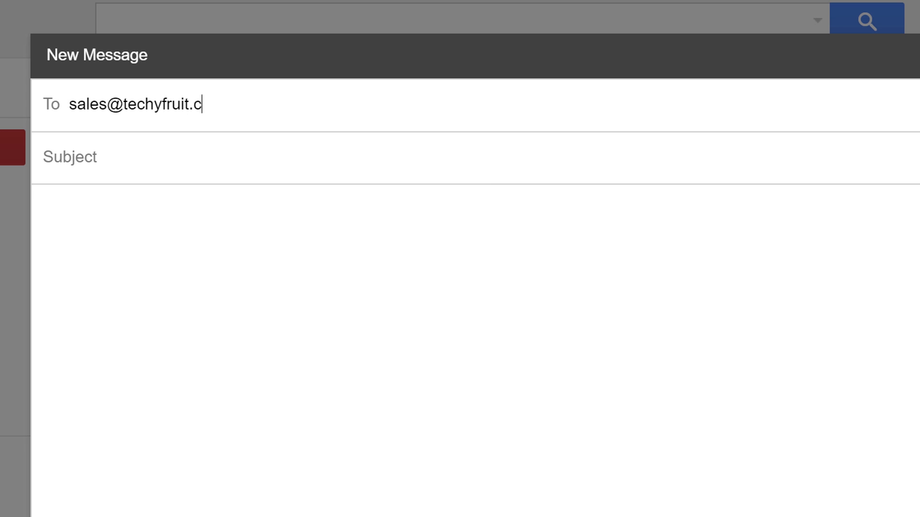
{"action": "key", "text": "Tab"}
{"action": "type", "text": "Group mail test"}
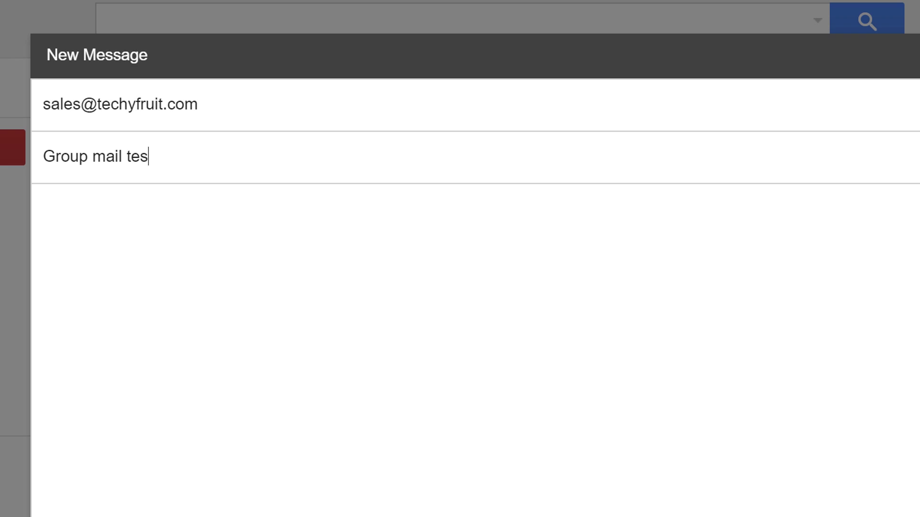
{"action": "key", "text": "Tab"}
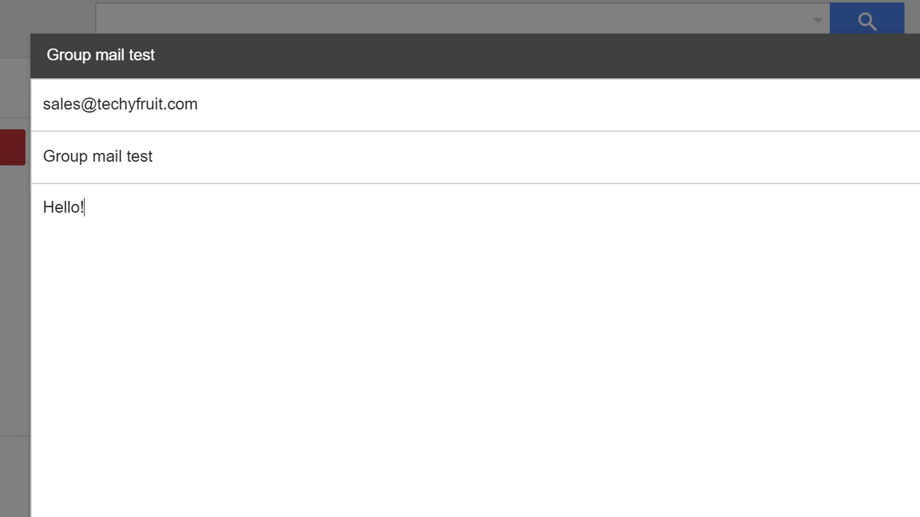
Step: Send the Group mail test message and confirm it arrived in both forwarded inboxes
{"action": "left_click", "coordinate": [94, 487]}
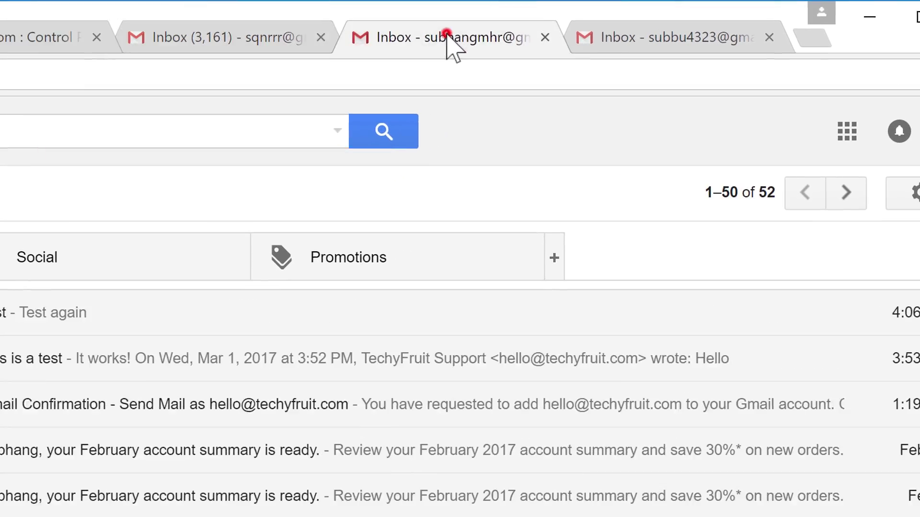
{"action": "left_click", "coordinate": [443, 40]}
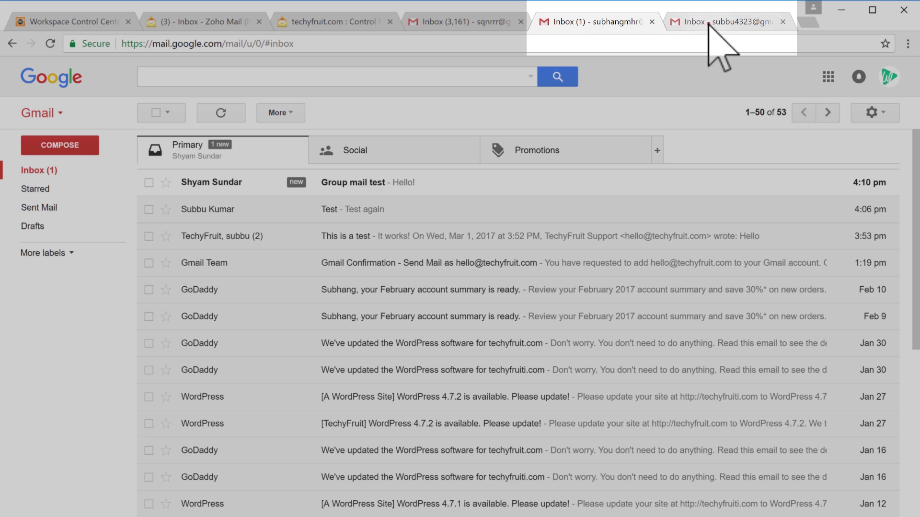
{"action": "left_click", "coordinate": [709, 22]}
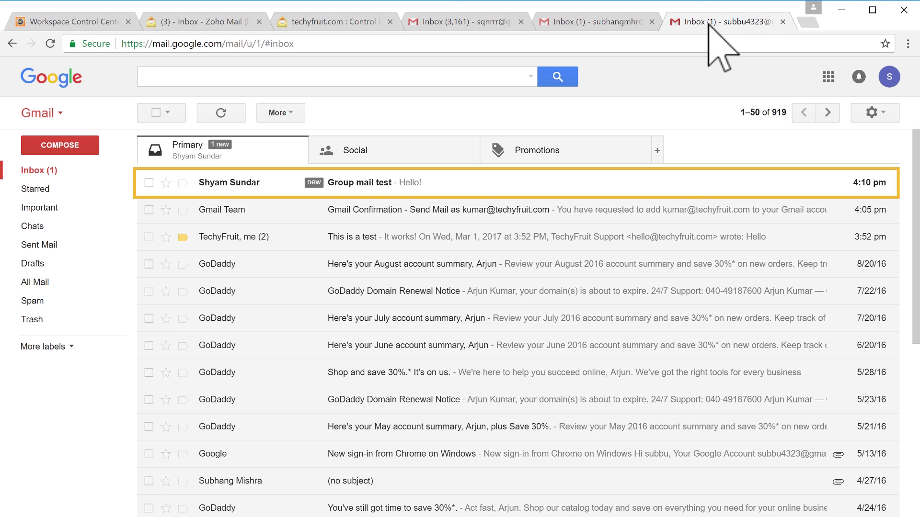